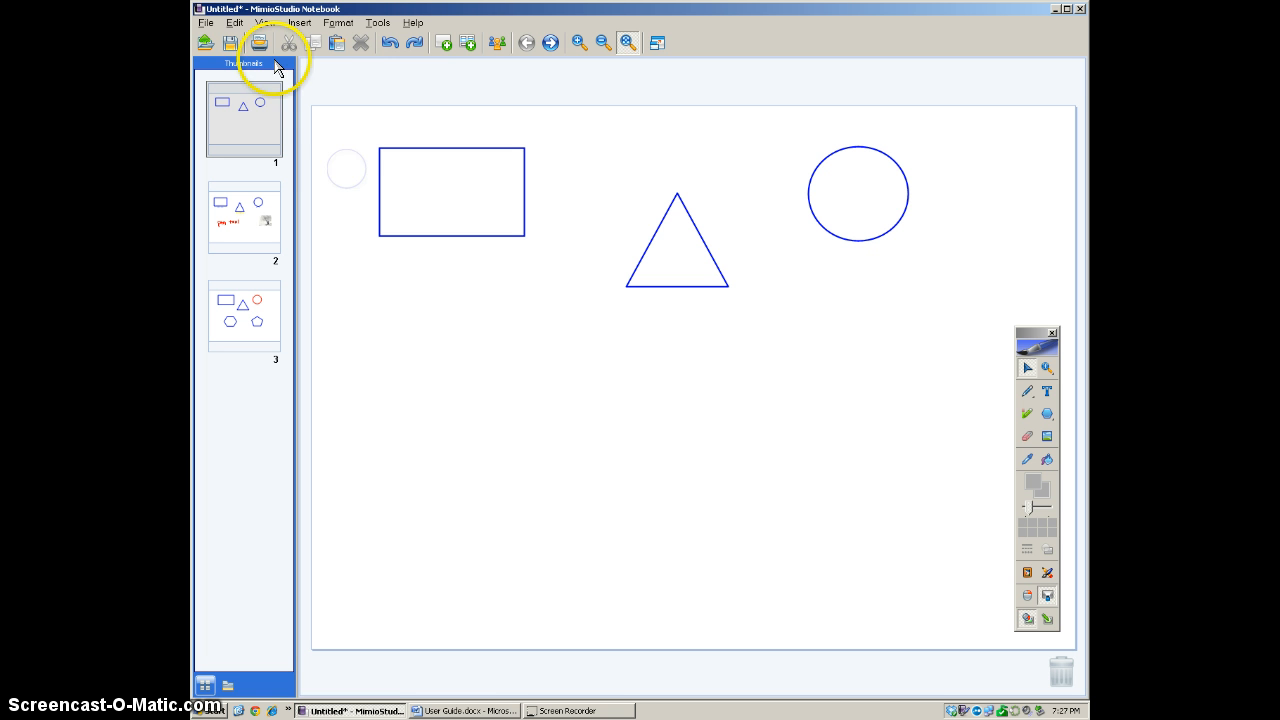
- Delete all the shapes on page 1 at once and undo the deletion
{"action": "left_click", "coordinate": [234, 22]}
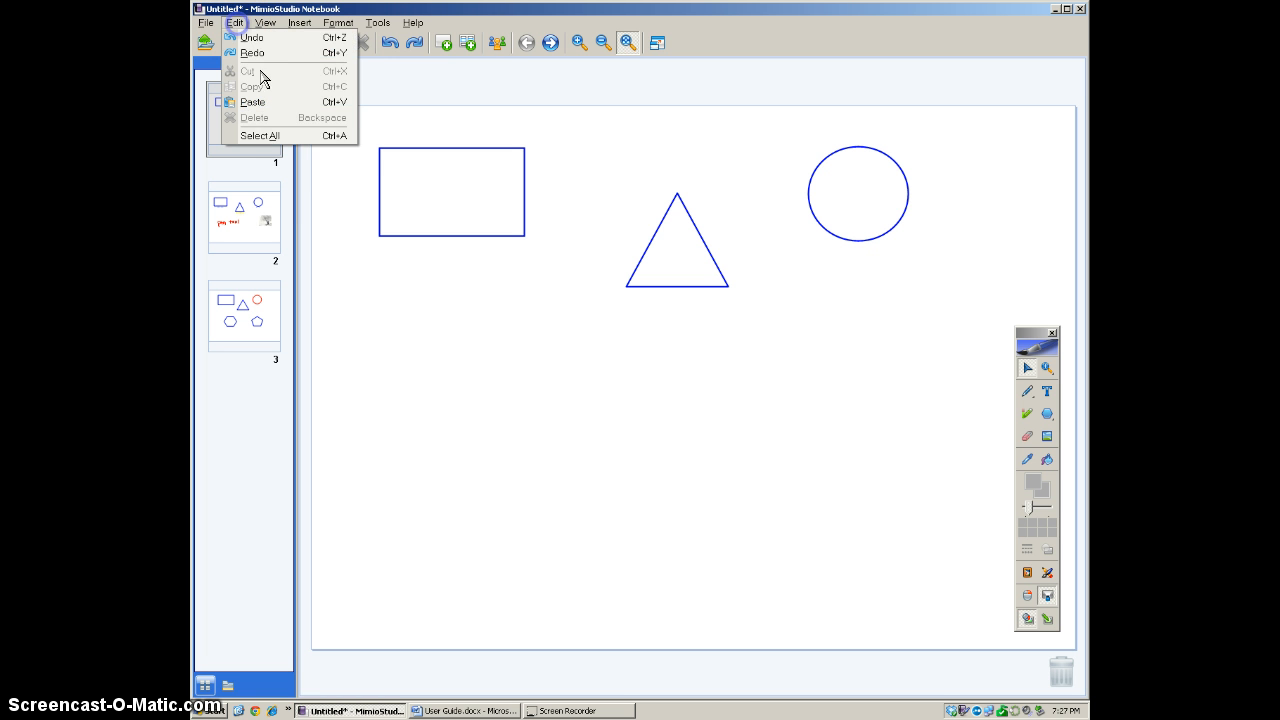
{"action": "left_click", "coordinate": [282, 139]}
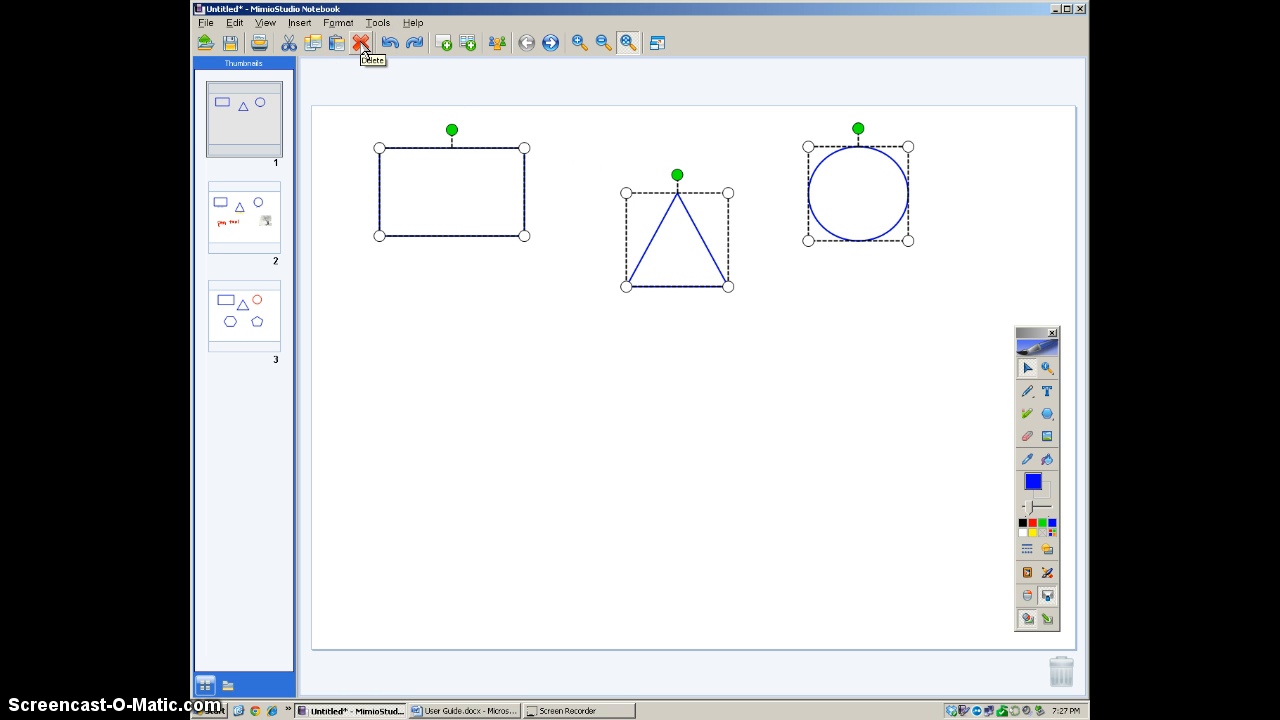
{"action": "left_click", "coordinate": [233, 24]}
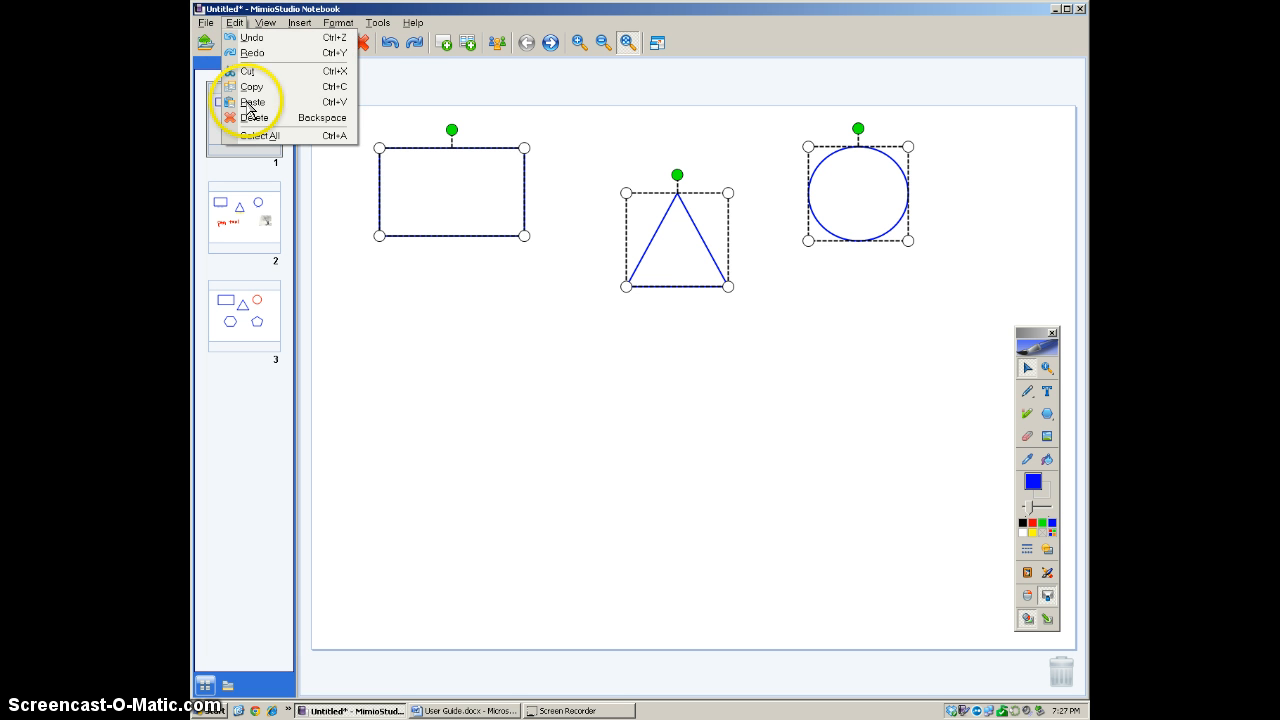
{"action": "left_click", "coordinate": [237, 24]}
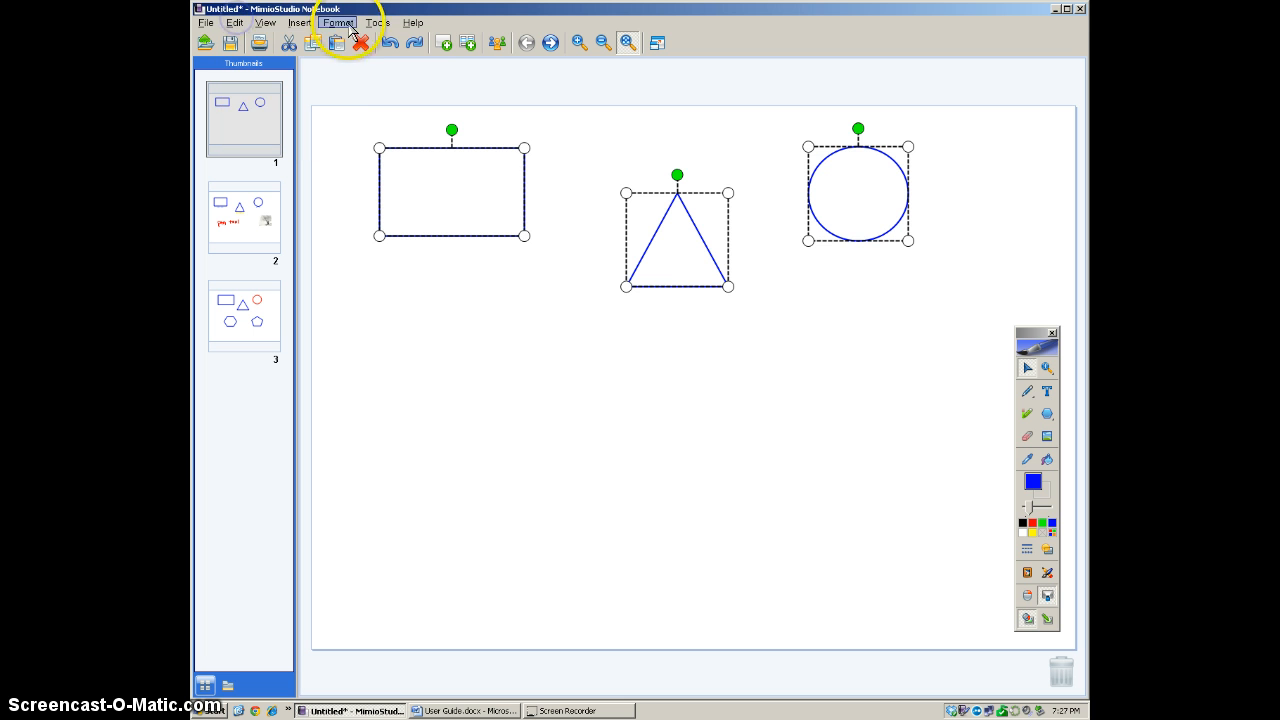
{"action": "left_click", "coordinate": [361, 44]}
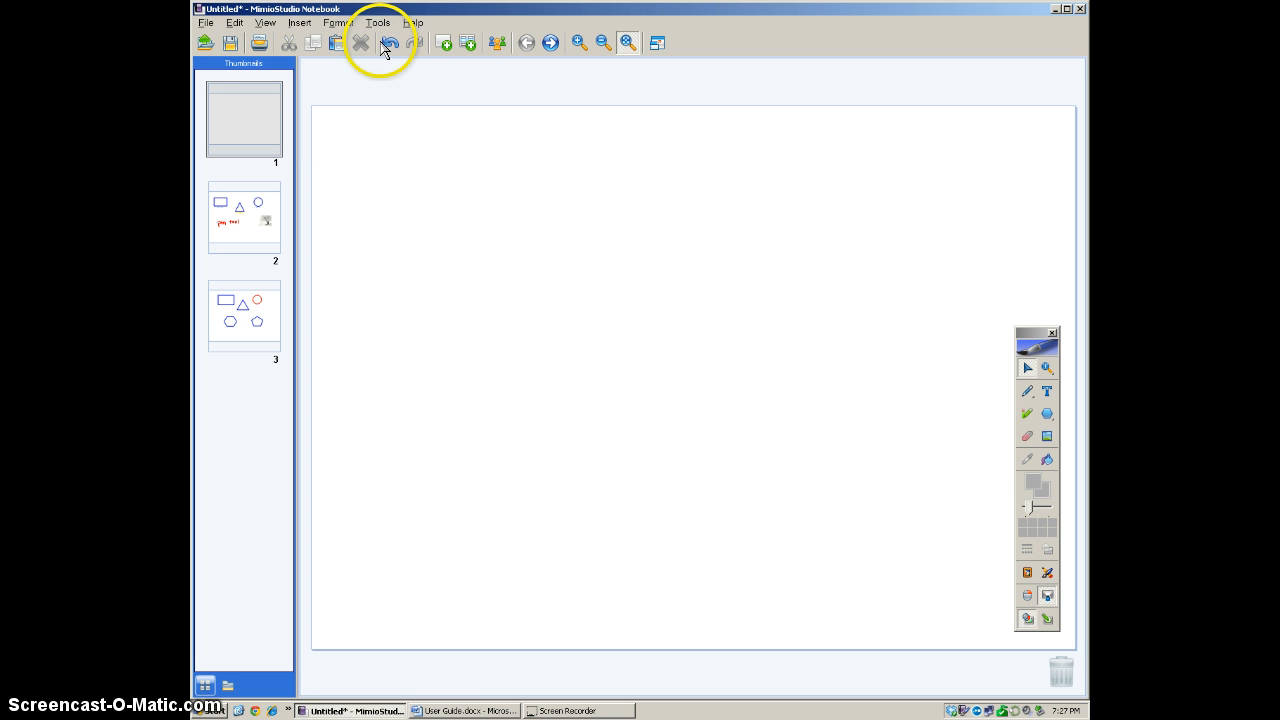
{"action": "left_click", "coordinate": [390, 42]}
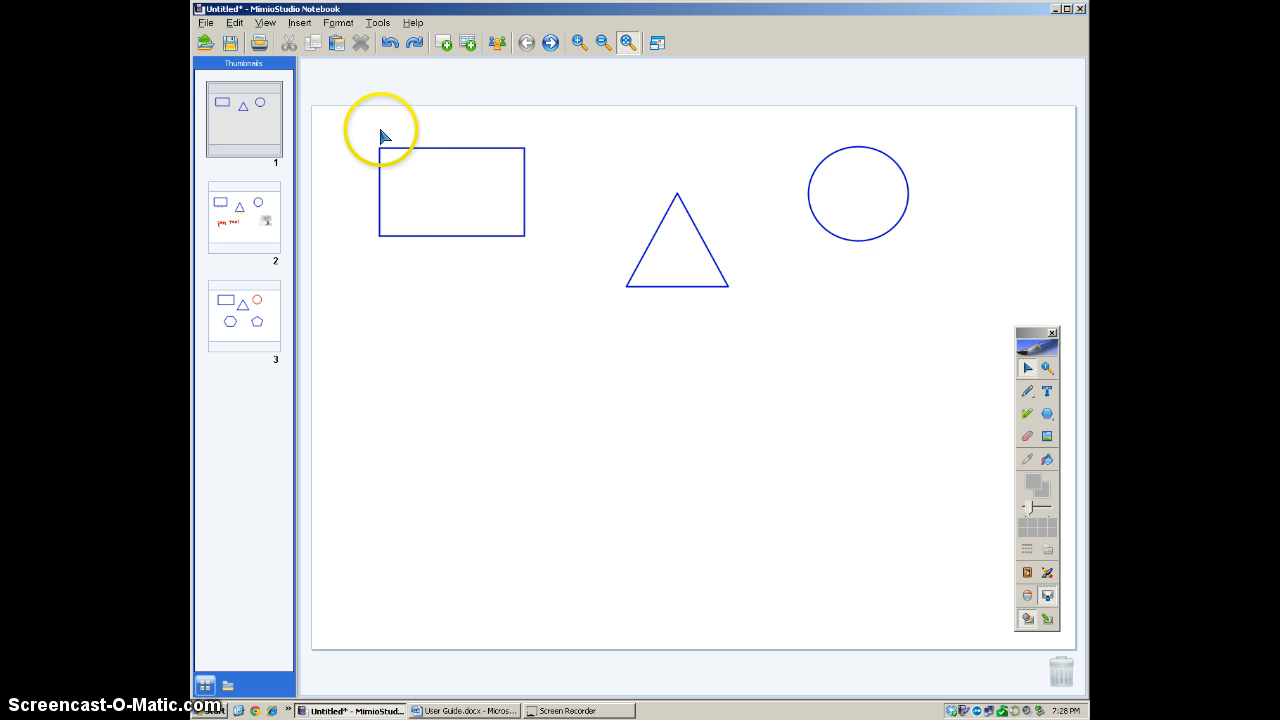
- Cut all the shapes on page 1 and paste them back onto the page
{"action": "left_click", "coordinate": [233, 22]}
{"action": "left_click", "coordinate": [268, 136]}
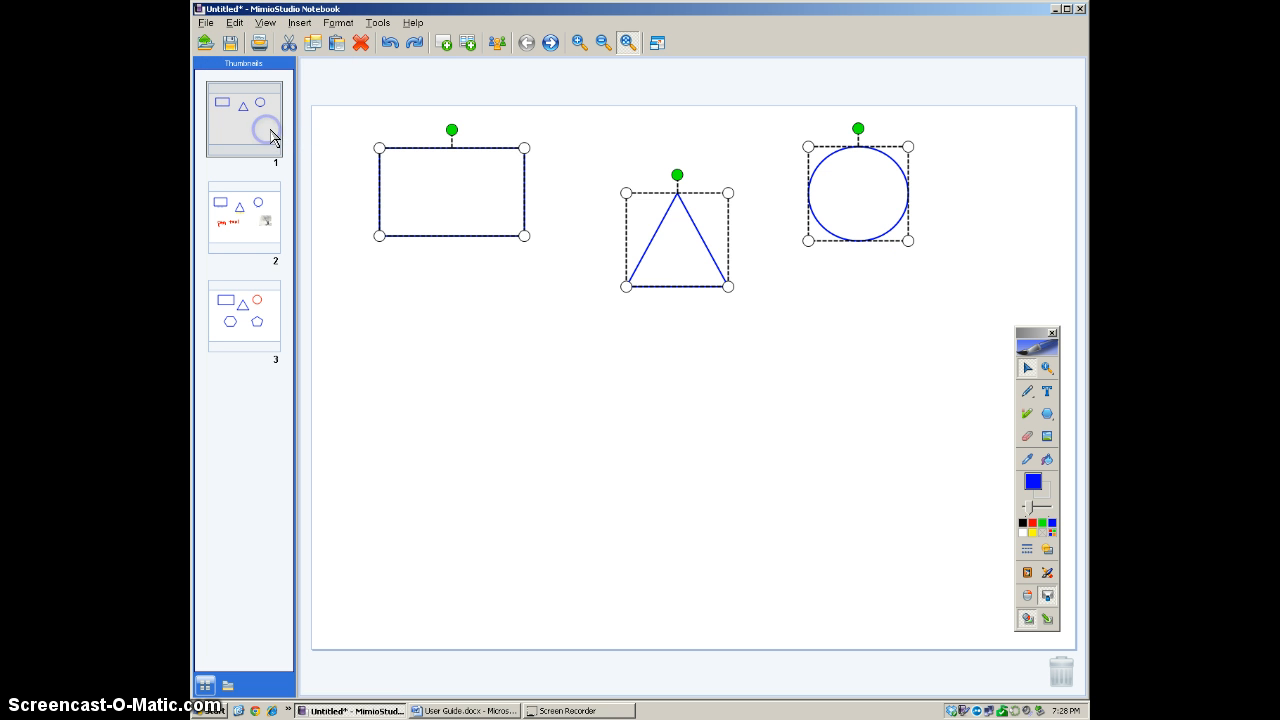
{"action": "left_click", "coordinate": [289, 43]}
{"action": "left_click", "coordinate": [339, 46]}
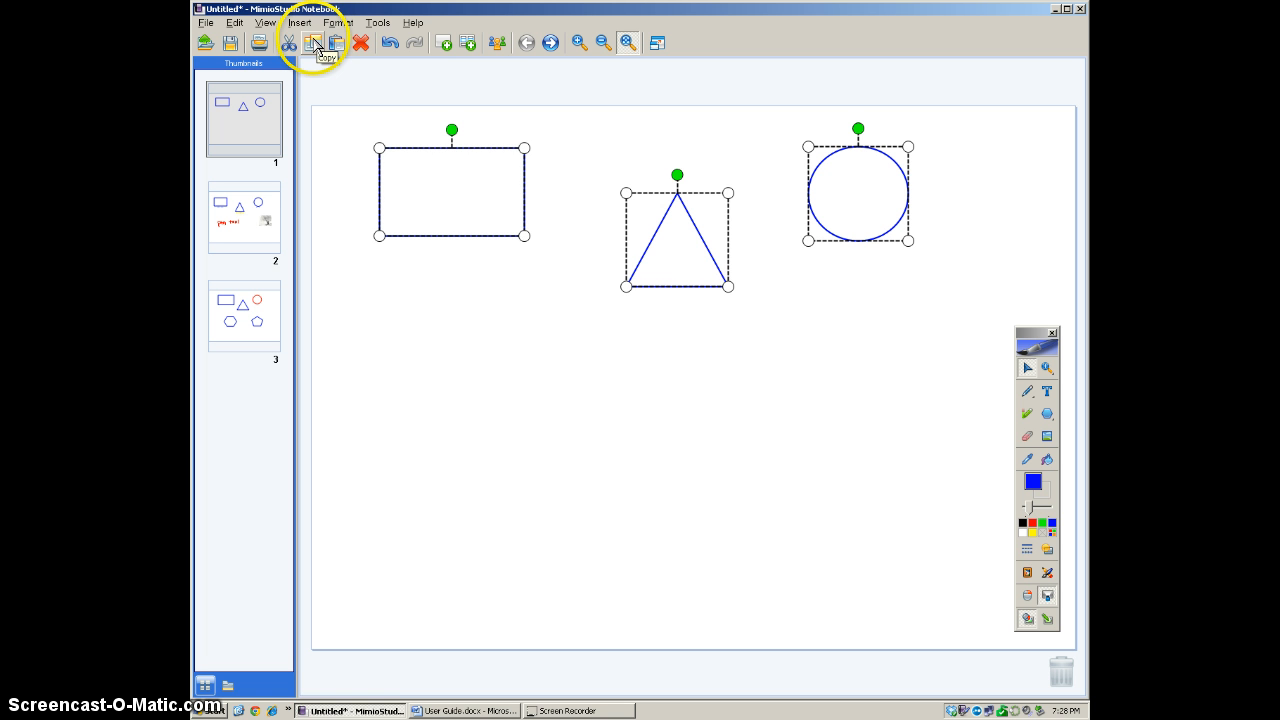
- Paste a copy of all the shapes below the originals on page 1, and delete the copies
{"action": "left_click", "coordinate": [313, 46]}
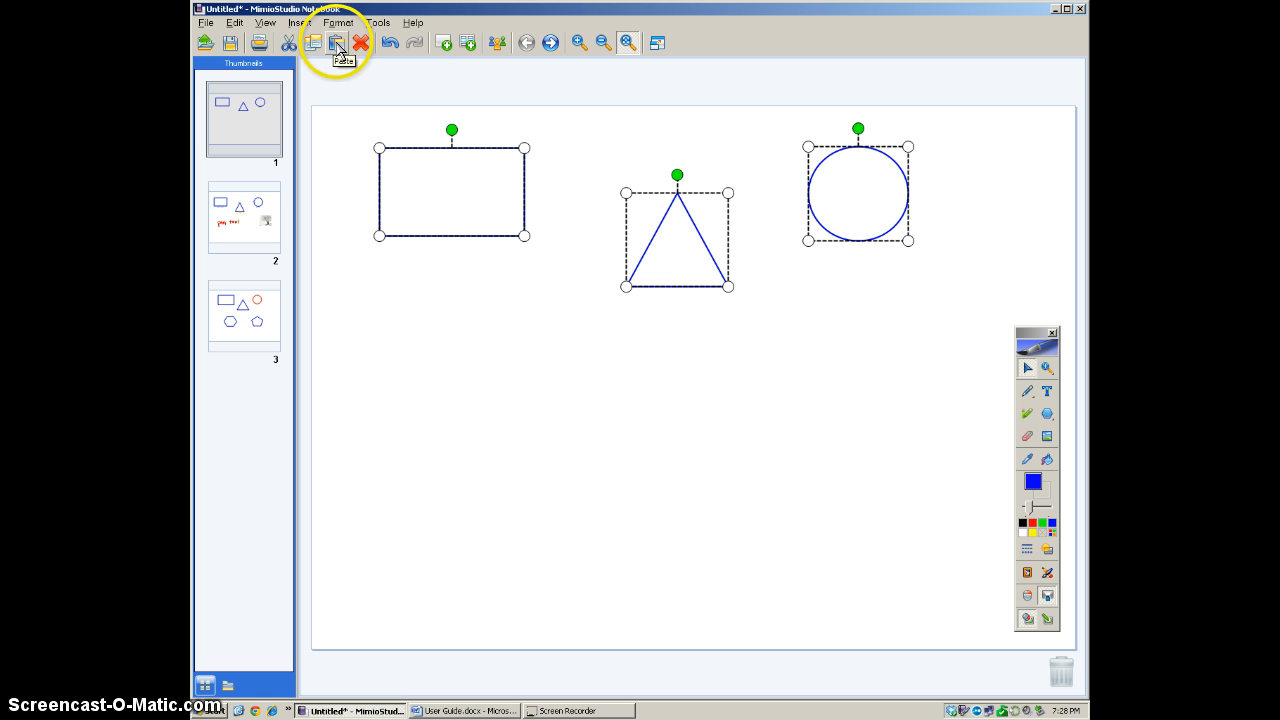
{"action": "left_click", "coordinate": [337, 46]}
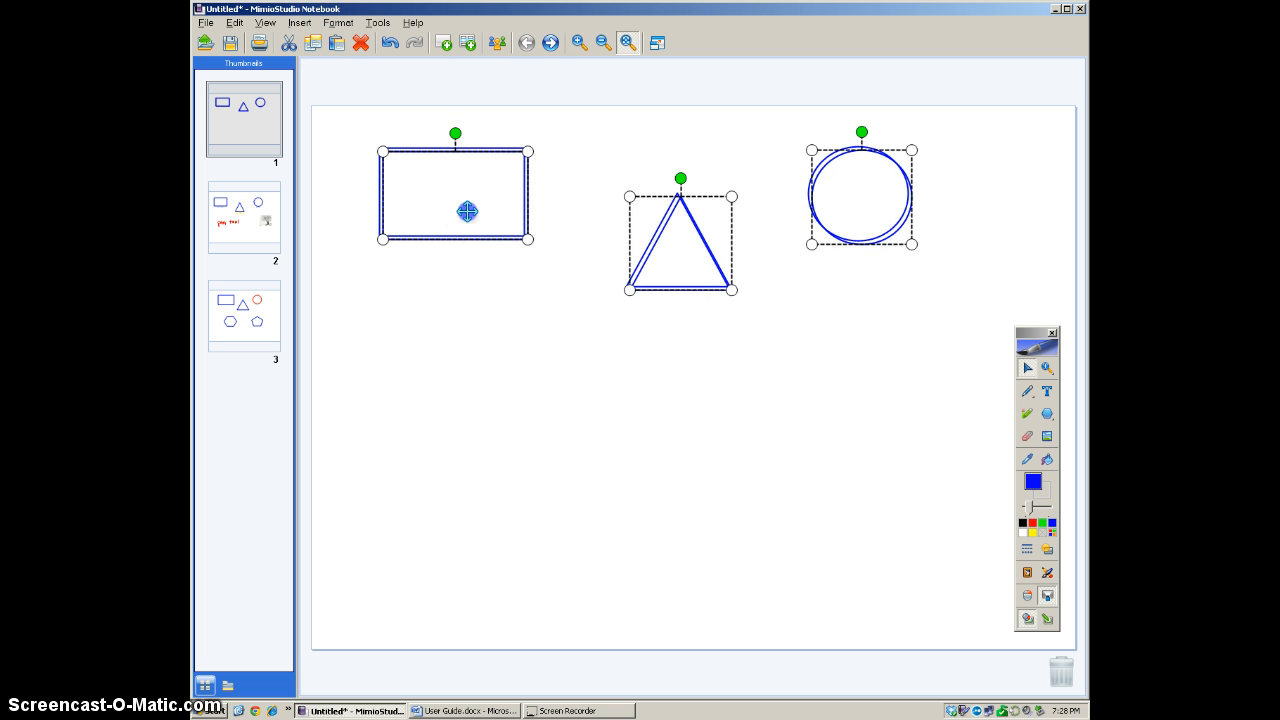
{"action": "left_click_drag", "start_coordinate": [466, 208], "coordinate": [479, 376]}
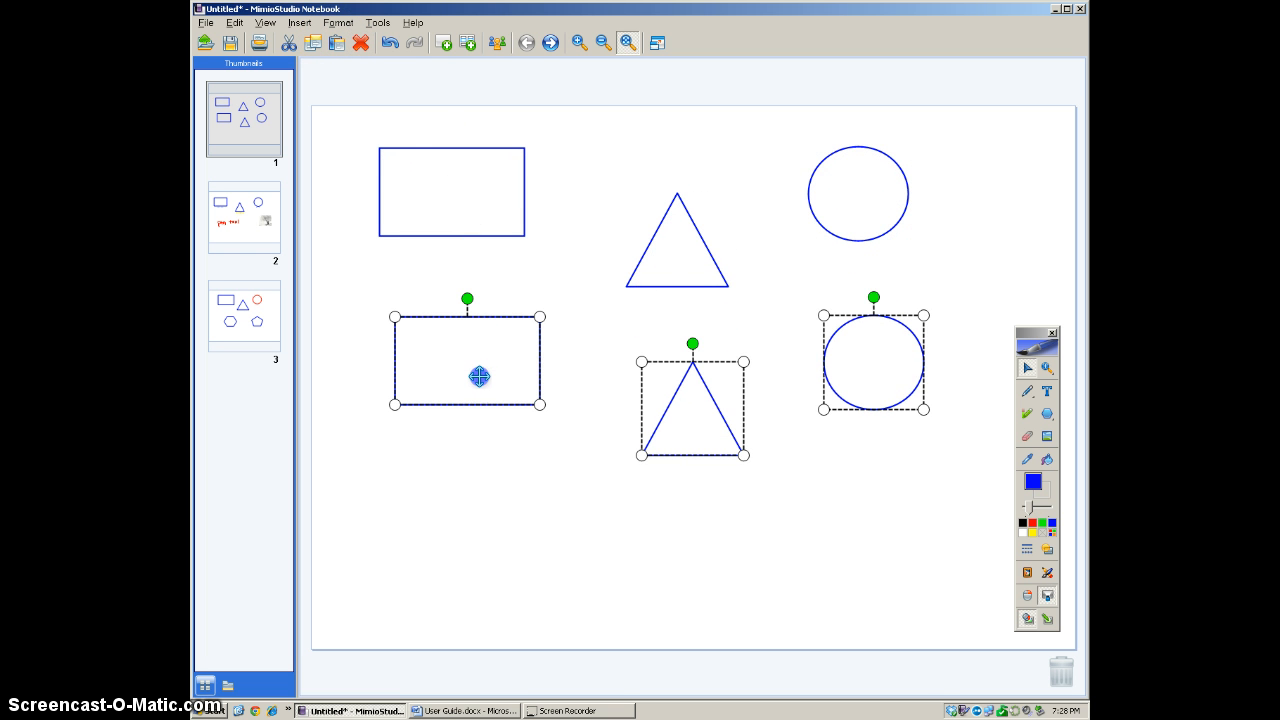
{"action": "left_click", "coordinate": [362, 45]}
{"action": "left_click", "coordinate": [594, 386]}
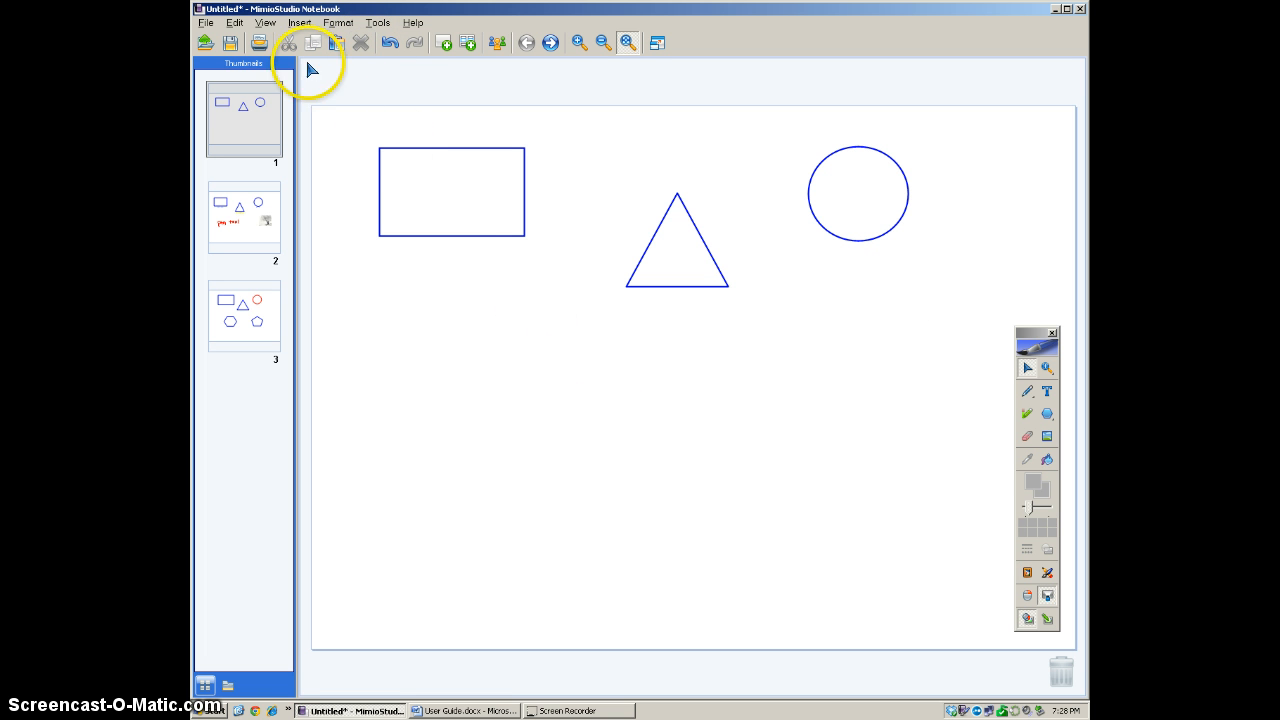
- Move all the shapes on page 1 together slightly down and to the right, and clear the selection
{"action": "left_click", "coordinate": [235, 23]}
{"action": "left_click", "coordinate": [258, 135]}
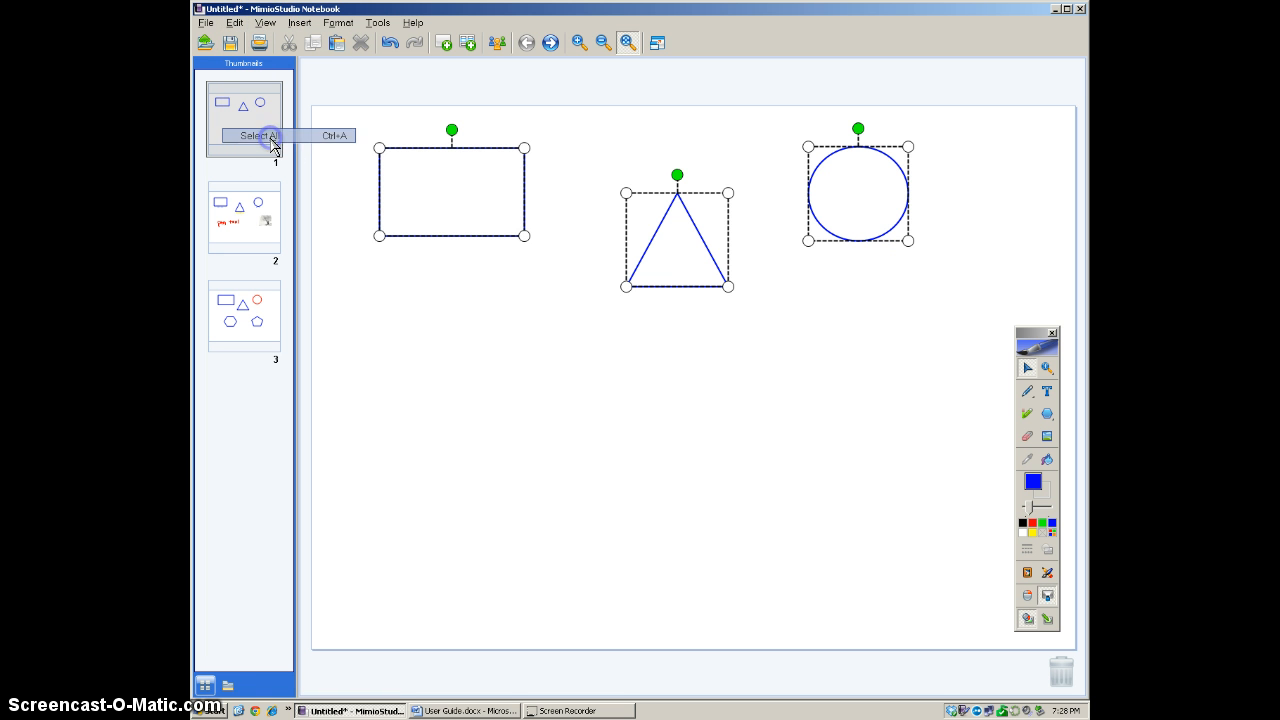
{"action": "left_click", "coordinate": [453, 194]}
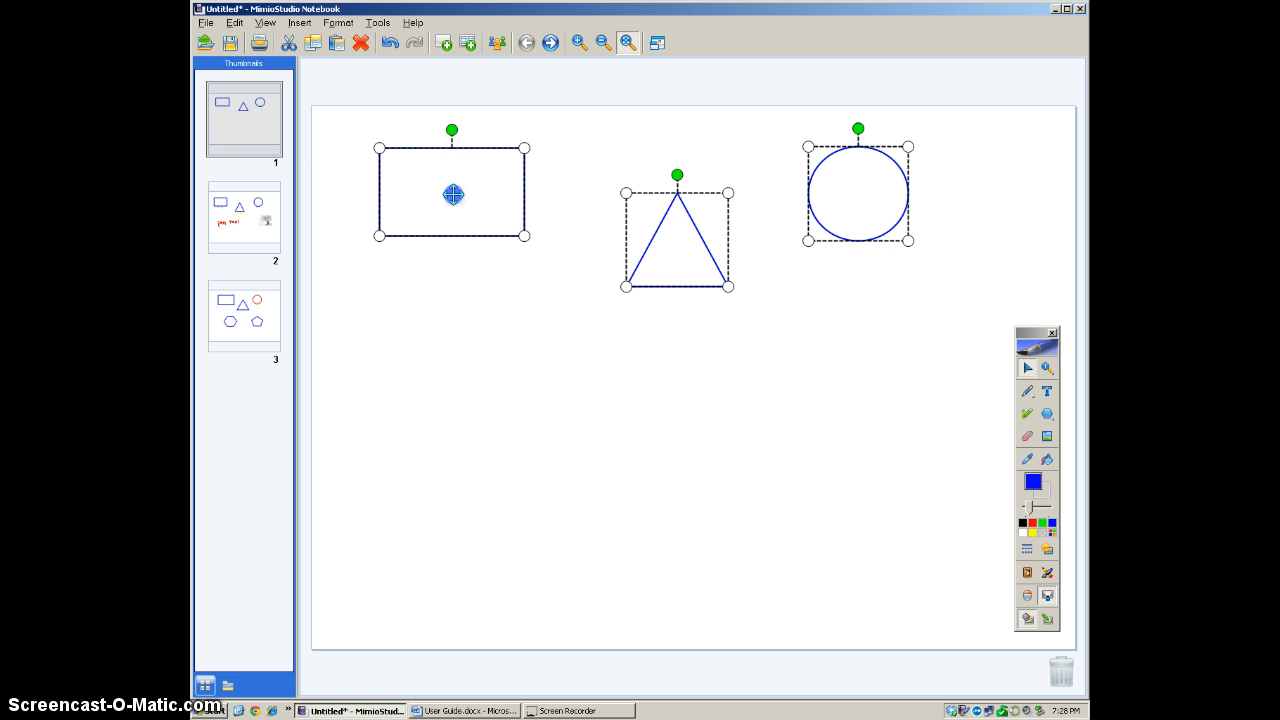
{"action": "mouse_move", "coordinate": [453, 194]}
{"action": "left_mouse_down"}
{"action": "mouse_move", "coordinate": [454, 280]}
{"action": "mouse_move", "coordinate": [464, 291]}
{"action": "mouse_move", "coordinate": [523, 277]}
{"action": "mouse_move", "coordinate": [523, 197]}
{"action": "mouse_move", "coordinate": [466, 203]}
{"action": "left_mouse_up"}
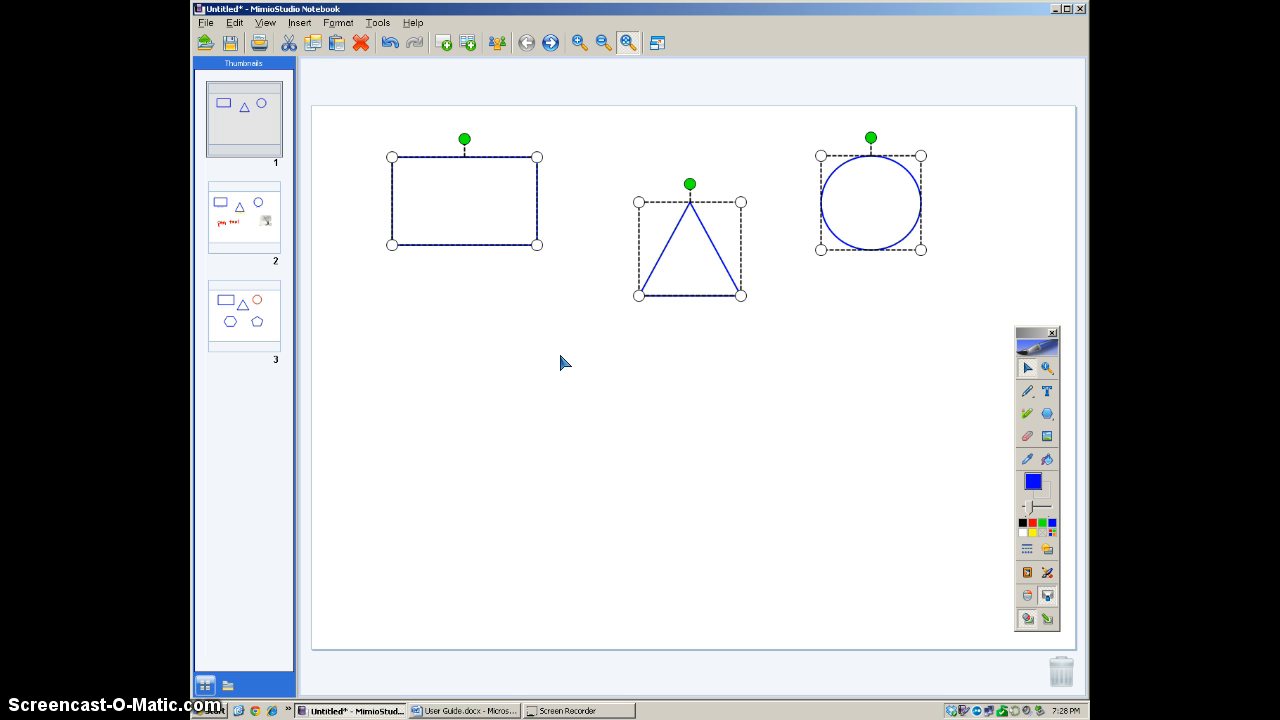
{"action": "left_click", "coordinate": [498, 264]}
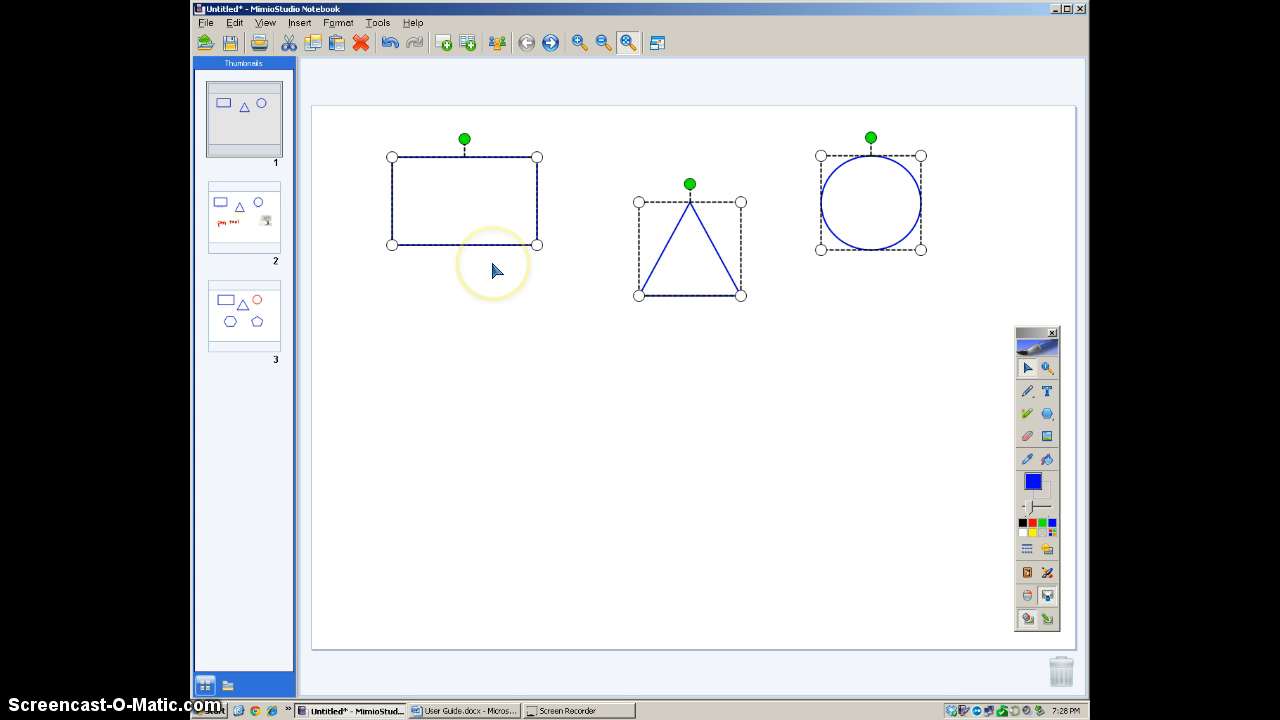
{"action": "left_click", "coordinate": [538, 299]}
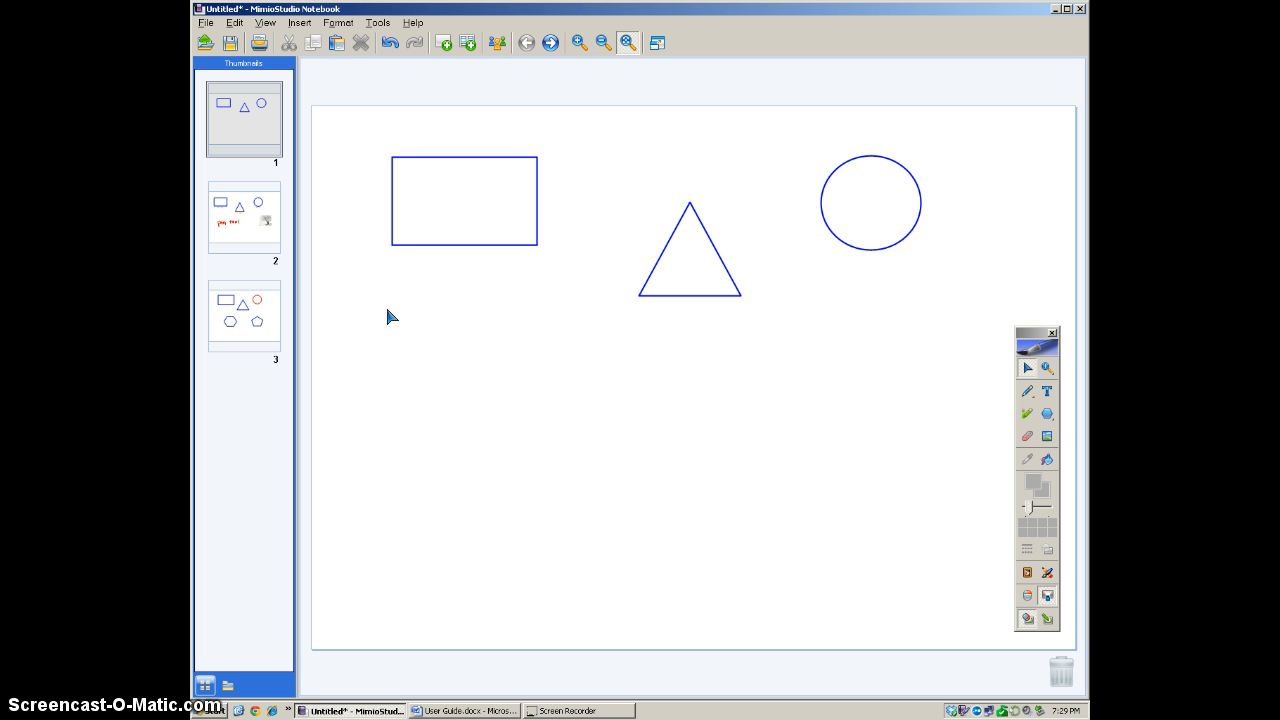
- Select every shape on page 1 and clear the selection again
{"action": "key", "text": "ctrl+a"}
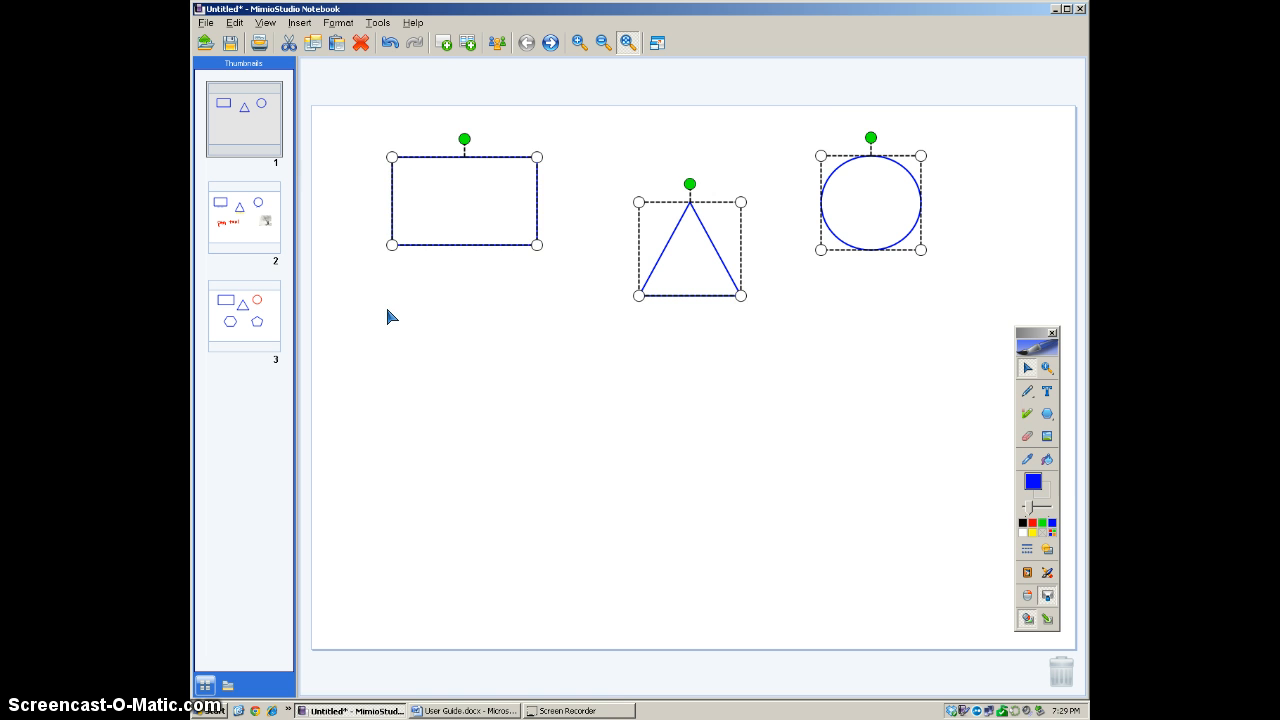
{"action": "left_click", "coordinate": [387, 310]}
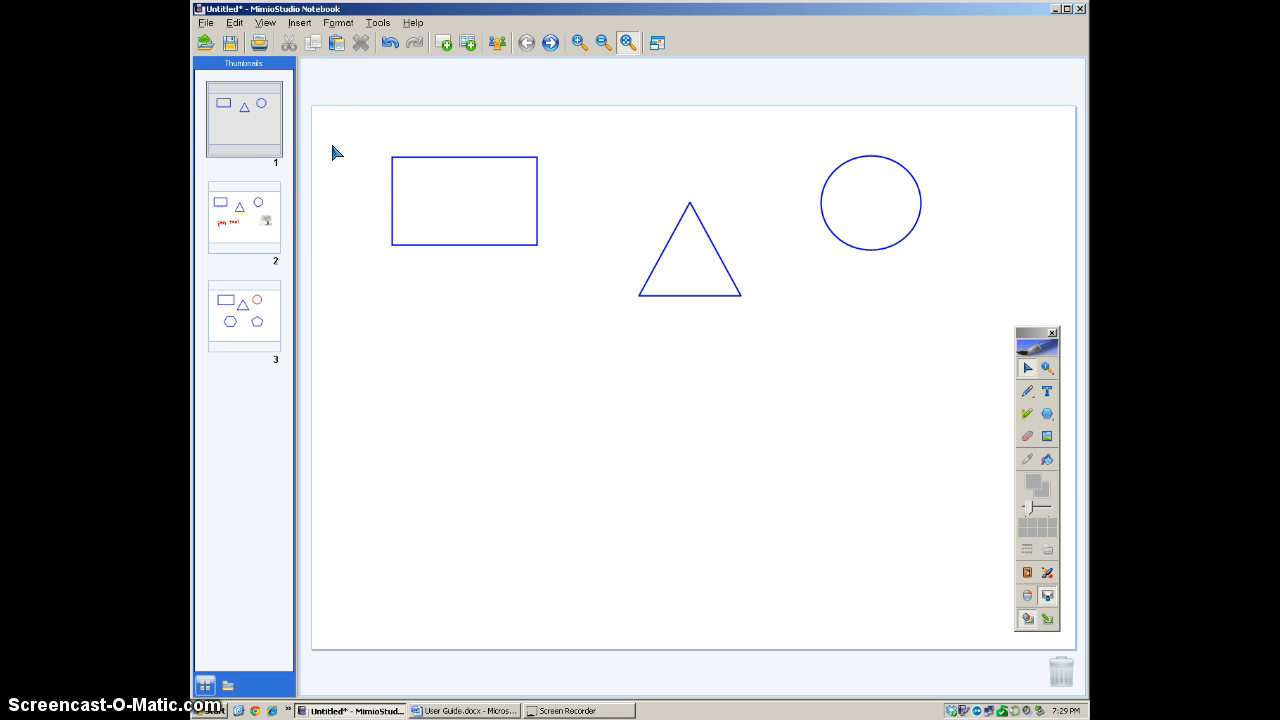
- Open page 2 and examine its shapes, text labels, highlight, pen writing and tree picture
{"action": "left_click", "coordinate": [268, 218]}
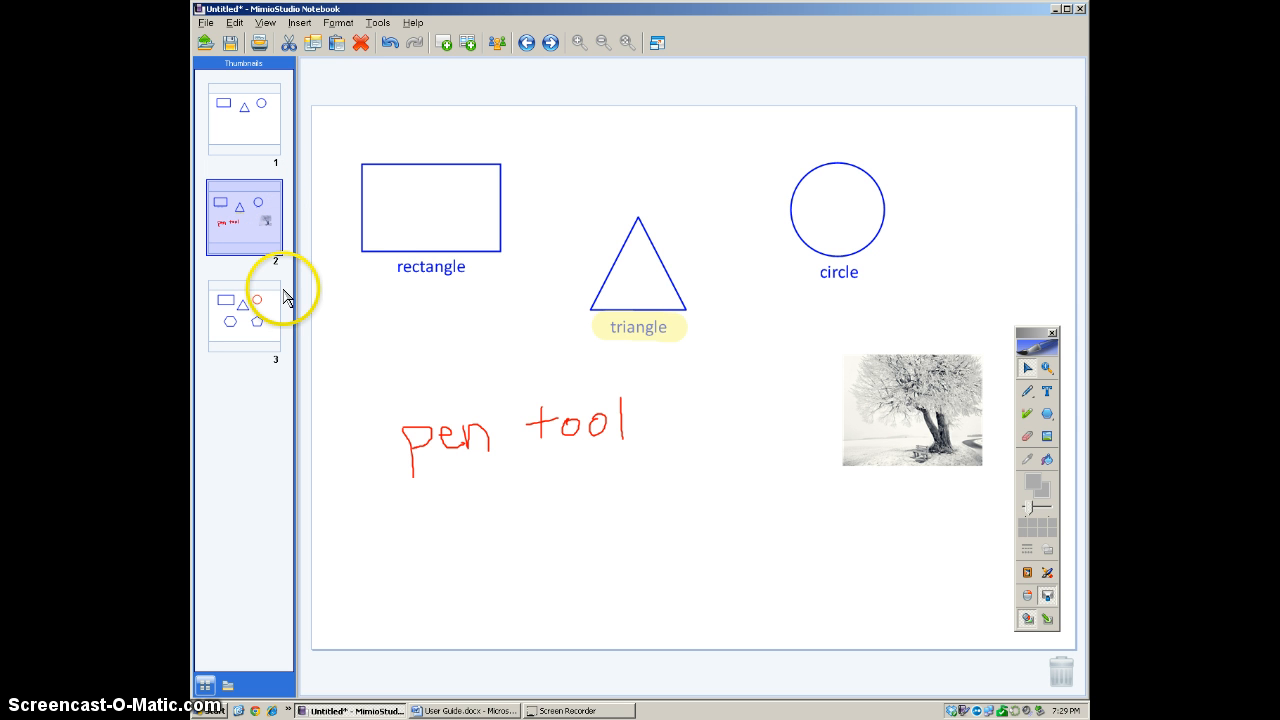
{"action": "left_click", "coordinate": [363, 251]}
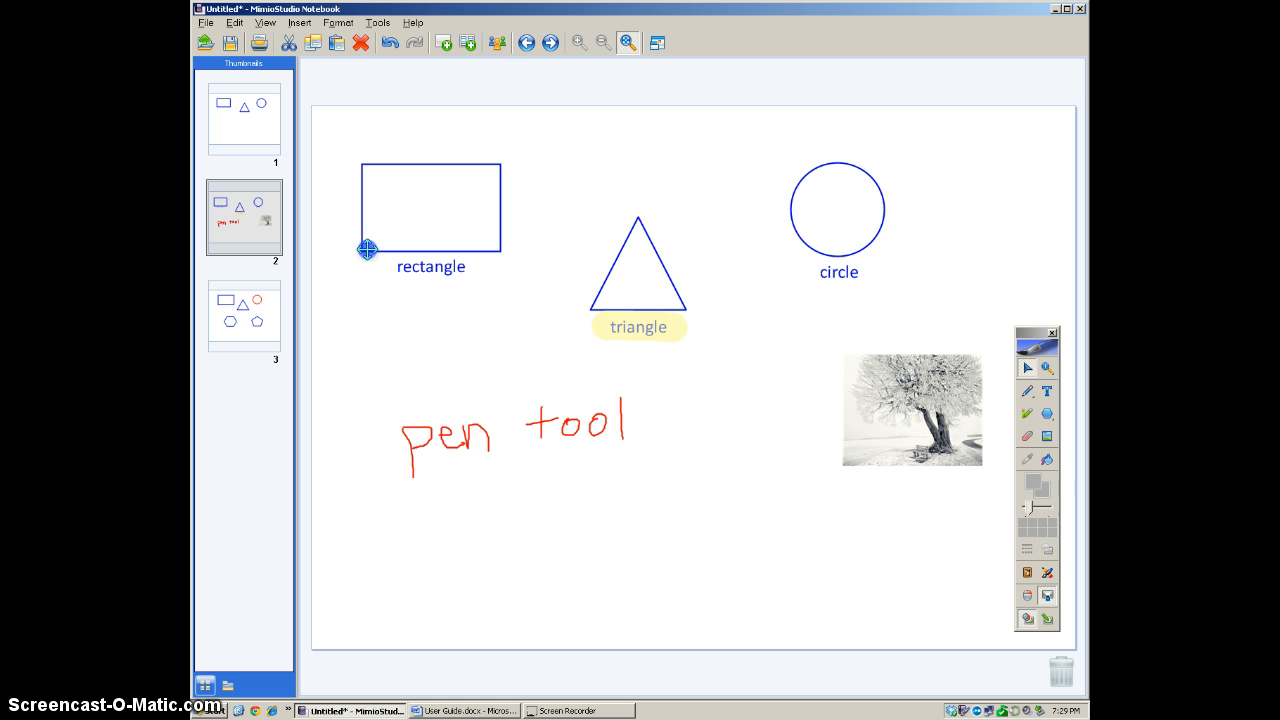
{"action": "left_click", "coordinate": [637, 272]}
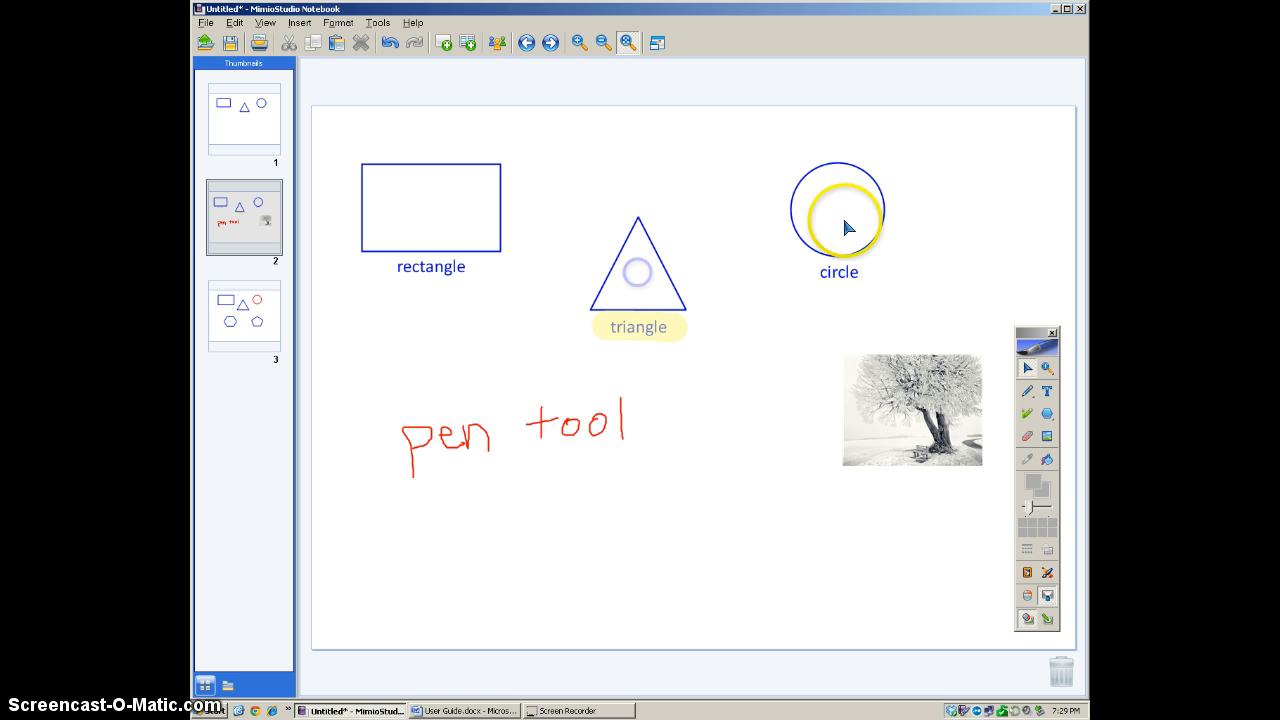
{"action": "left_click", "coordinate": [847, 273]}
{"action": "left_click", "coordinate": [672, 328]}
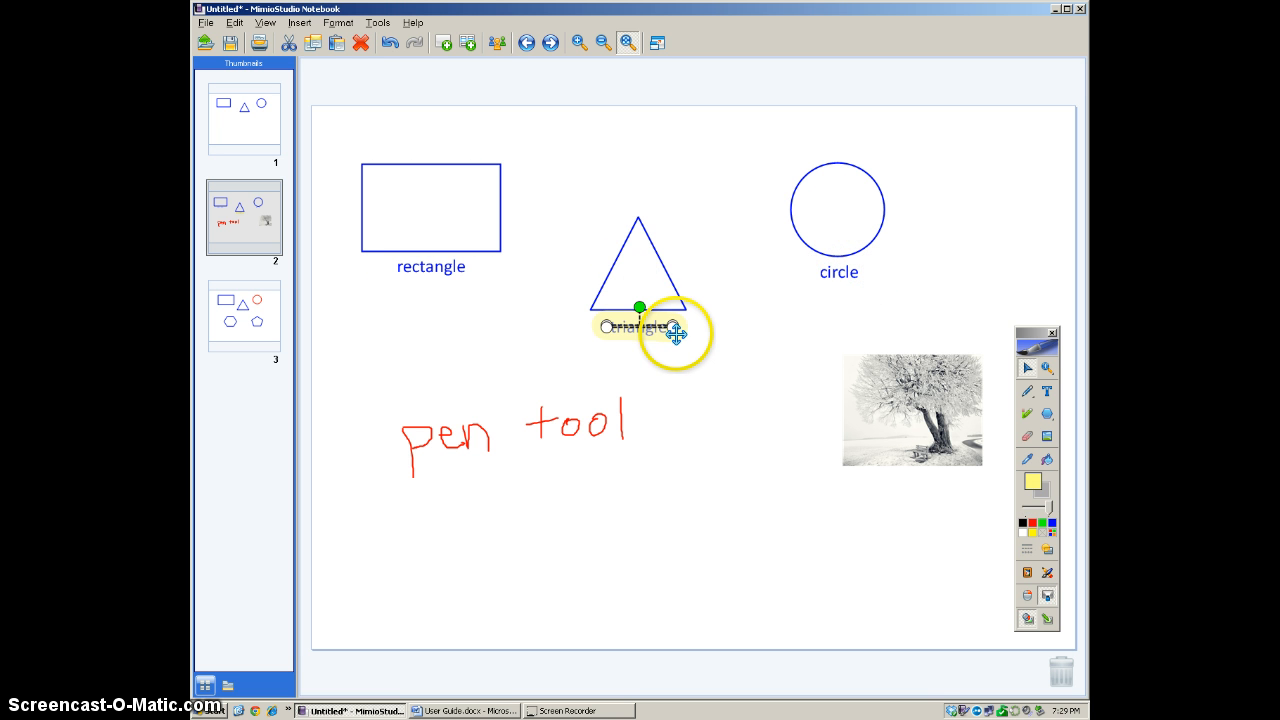
{"action": "left_click_drag", "start_coordinate": [648, 437], "coordinate": [368, 470]}
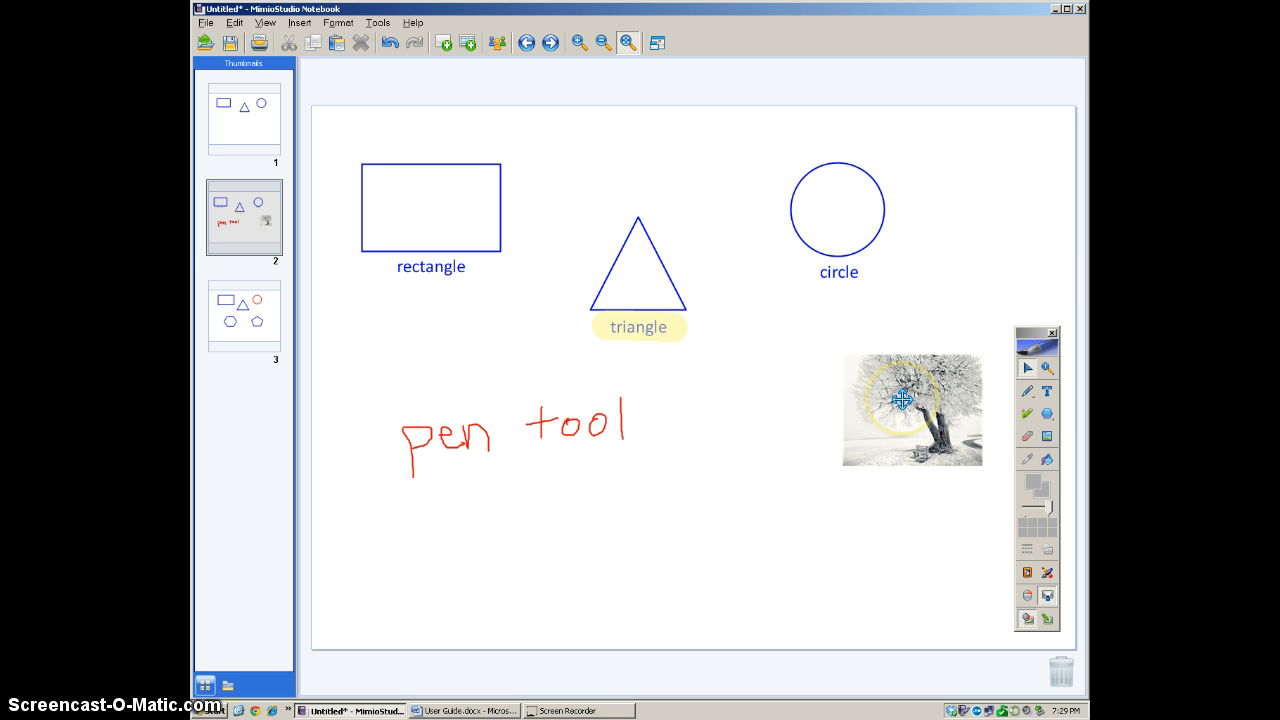
{"action": "left_click", "coordinate": [902, 399]}
{"action": "left_click", "coordinate": [649, 462]}
- Delete every object on page 2 at once and undo the deletion
{"action": "left_click", "coordinate": [234, 22]}
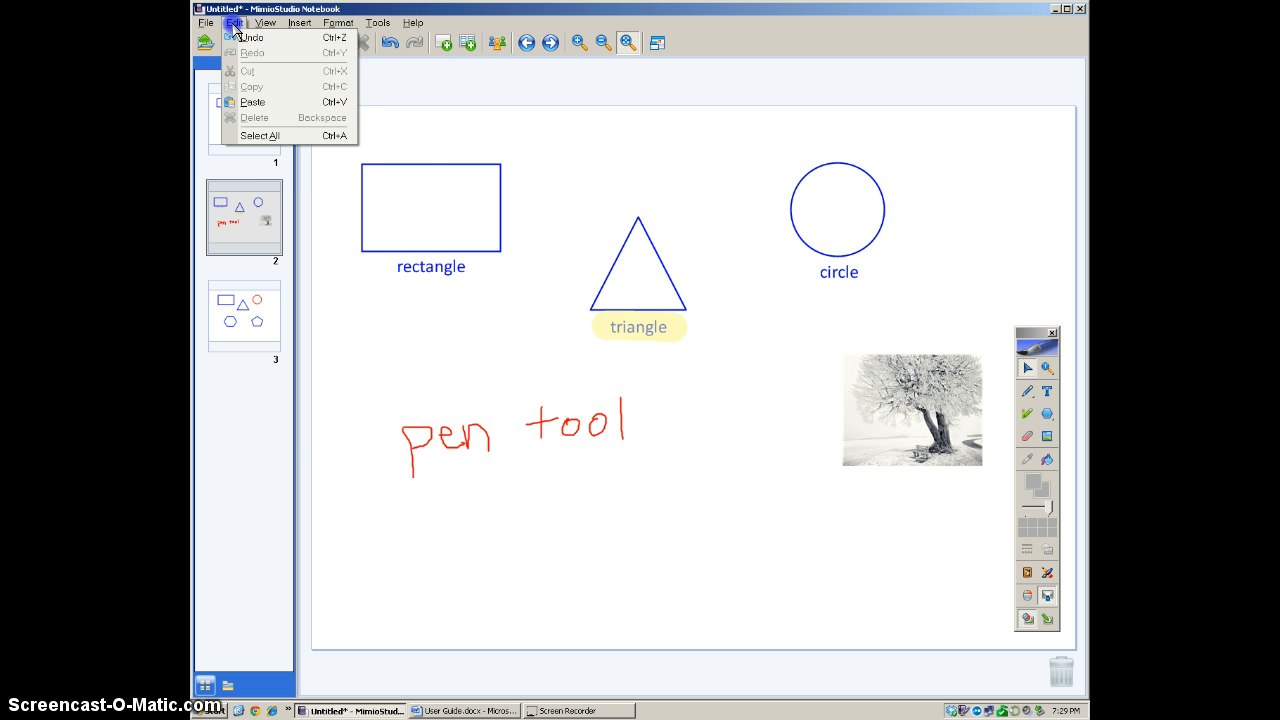
{"action": "left_click", "coordinate": [277, 136]}
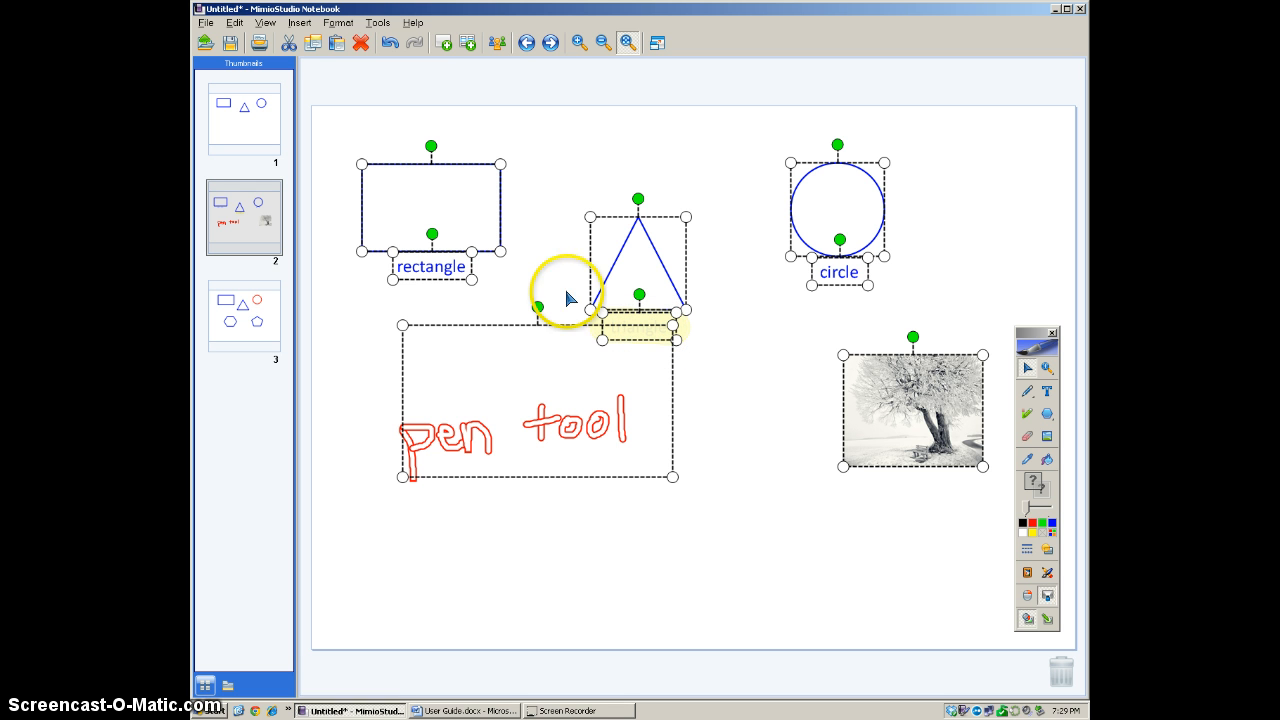
{"action": "left_click", "coordinate": [360, 43]}
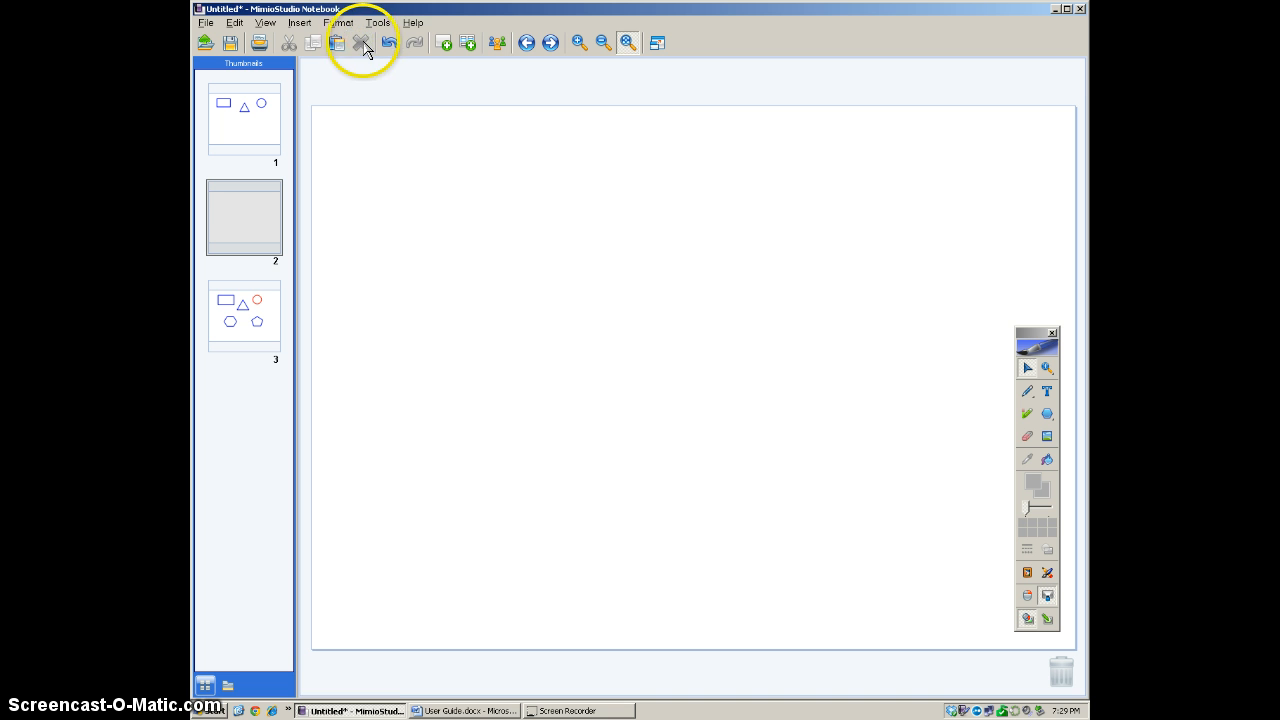
{"action": "left_click", "coordinate": [390, 44]}
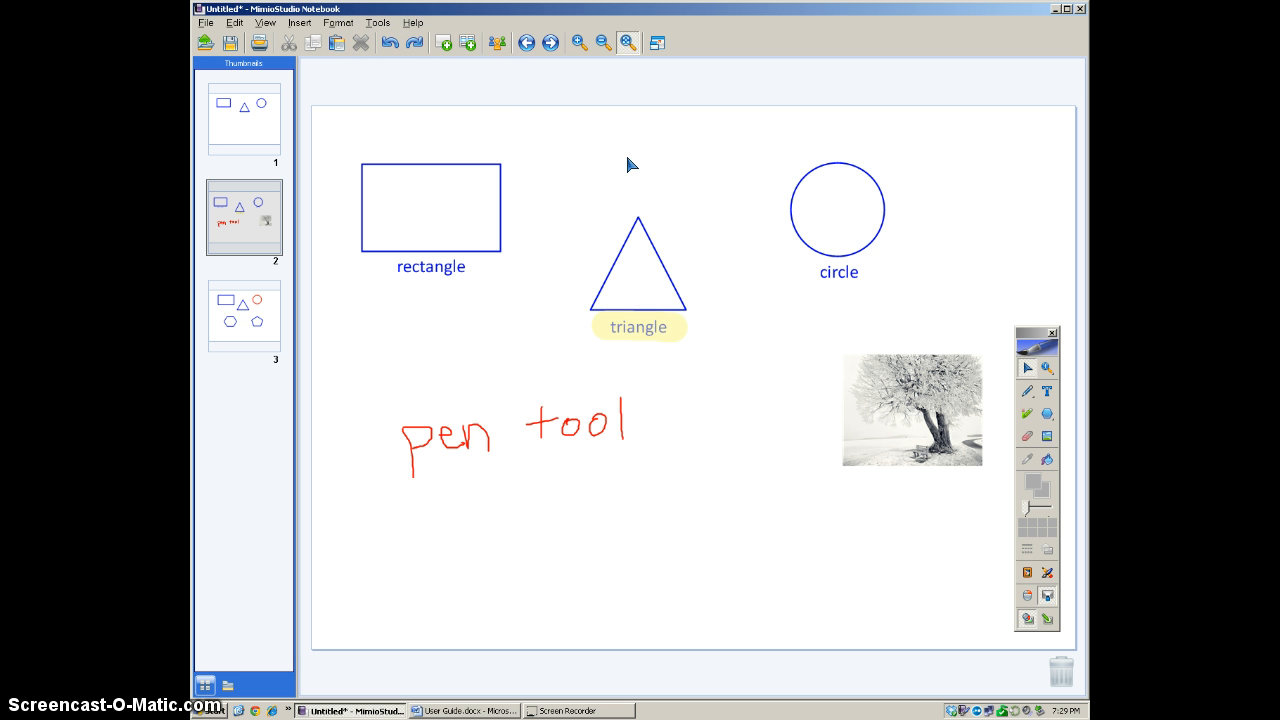
- Select all the shapes on page 3 except the red circle, and clear the selection
{"action": "left_click", "coordinate": [231, 340]}
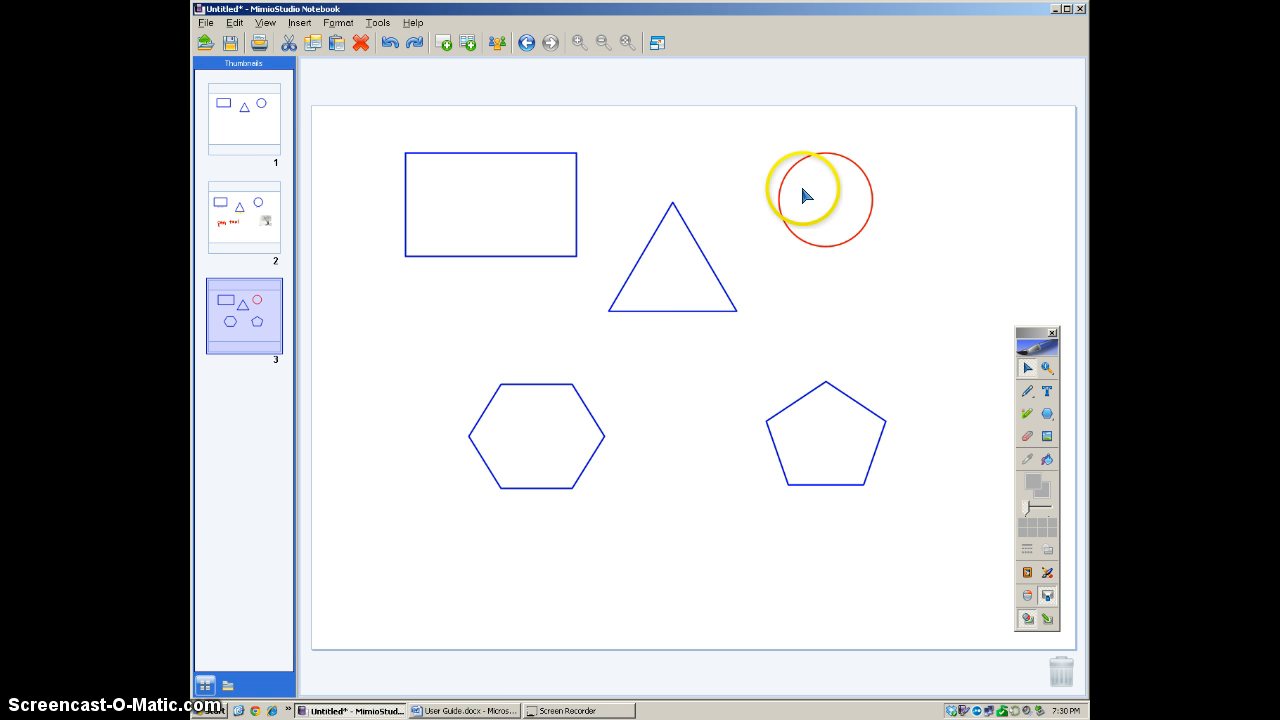
{"action": "left_click", "coordinate": [234, 22]}
{"action": "left_click", "coordinate": [285, 135]}
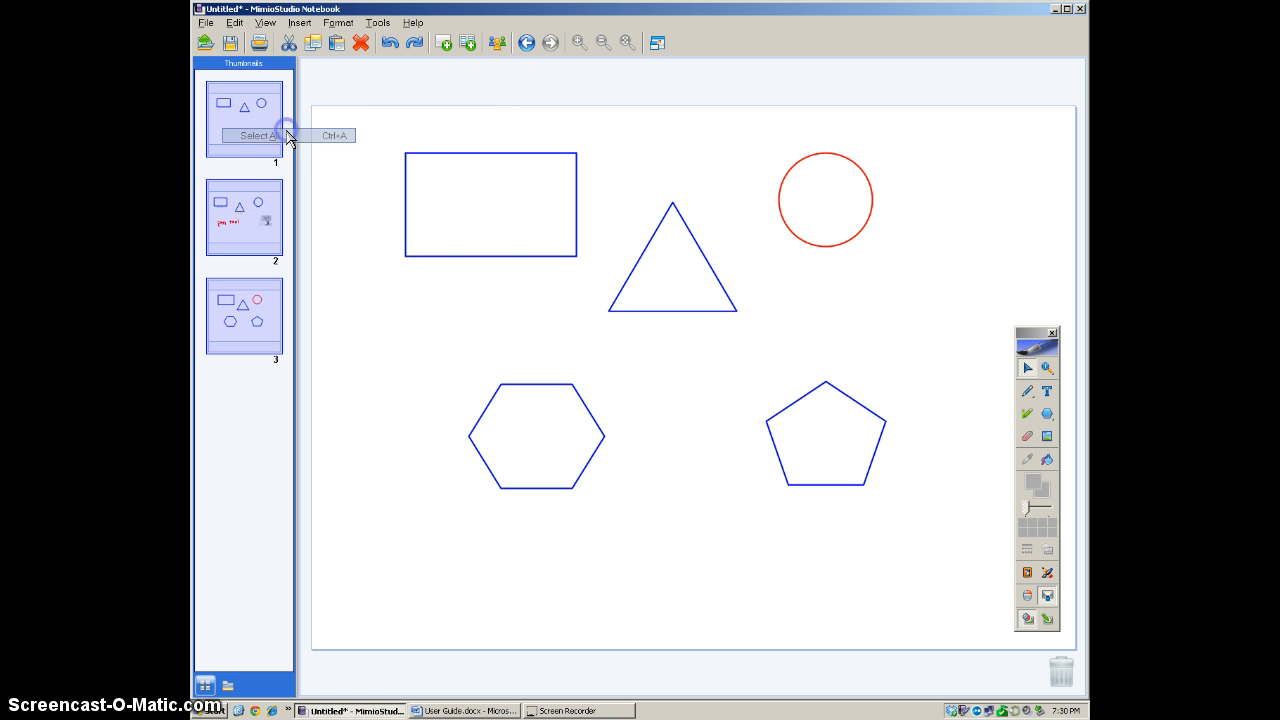
{"action": "left_click", "coordinate": [354, 220]}
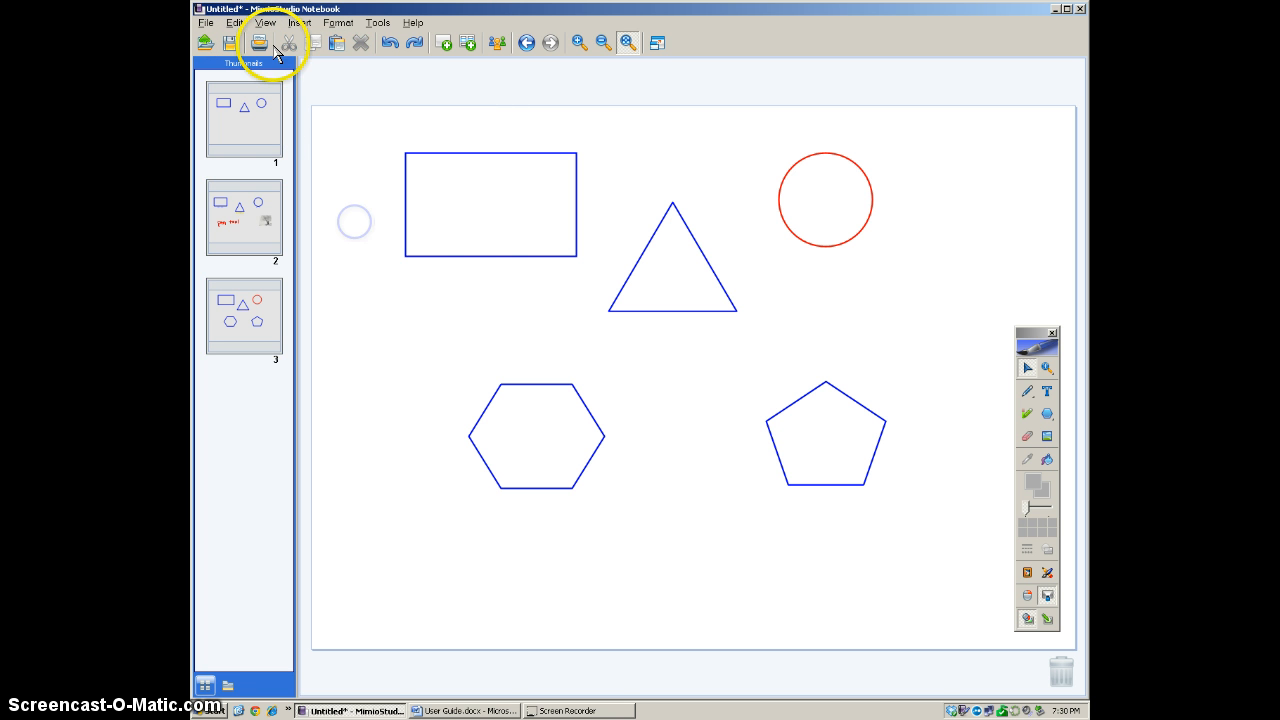
{"action": "left_click", "coordinate": [383, 191]}
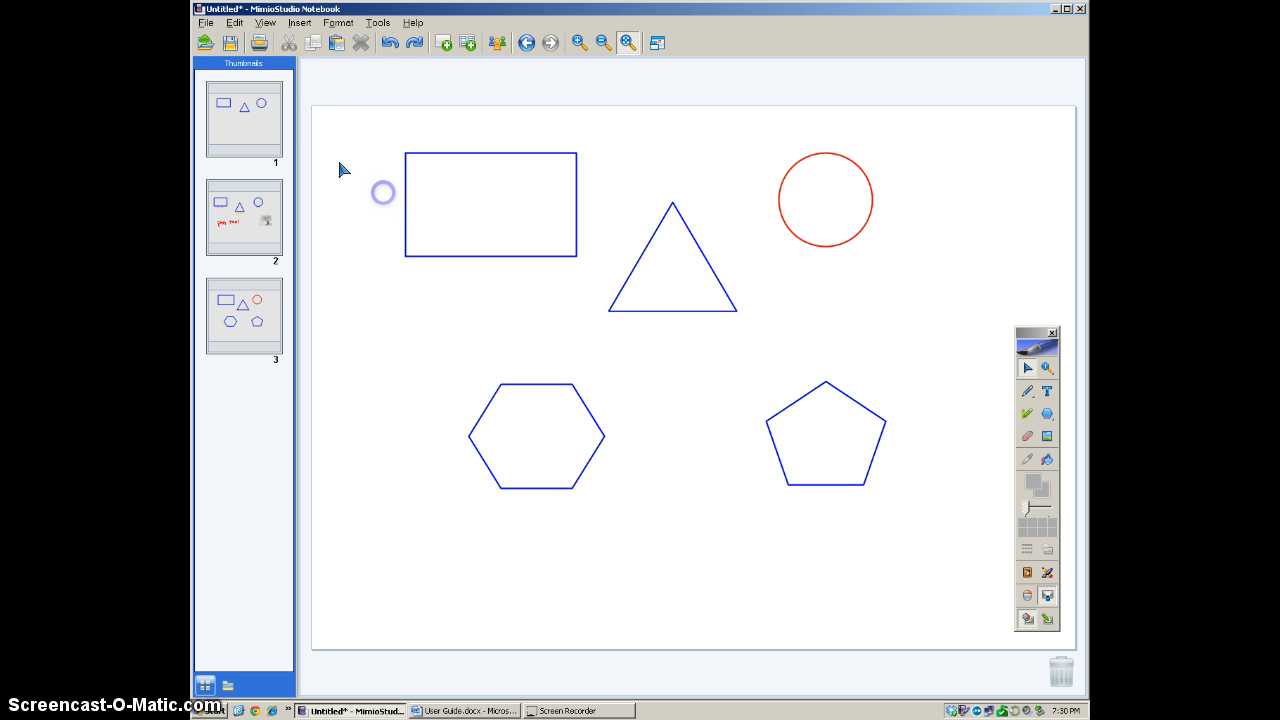
{"action": "left_click", "coordinate": [234, 22]}
{"action": "left_click", "coordinate": [278, 145]}
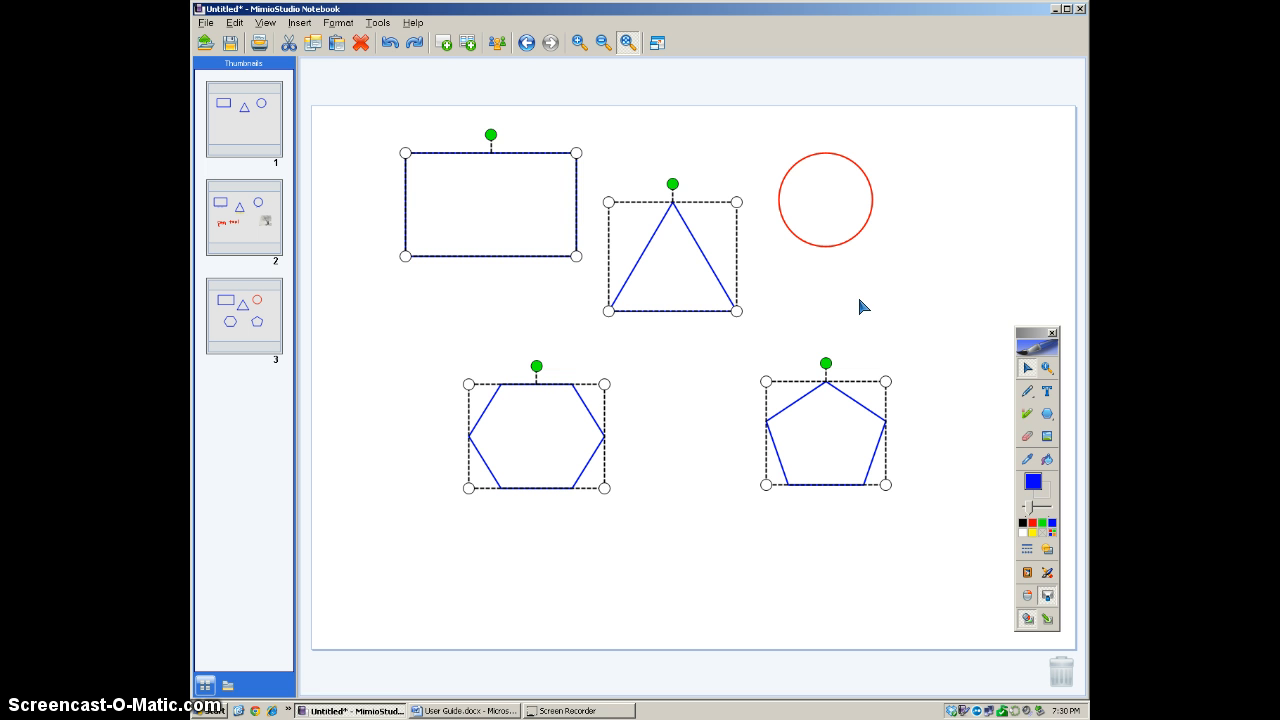
{"action": "left_click", "coordinate": [391, 343]}
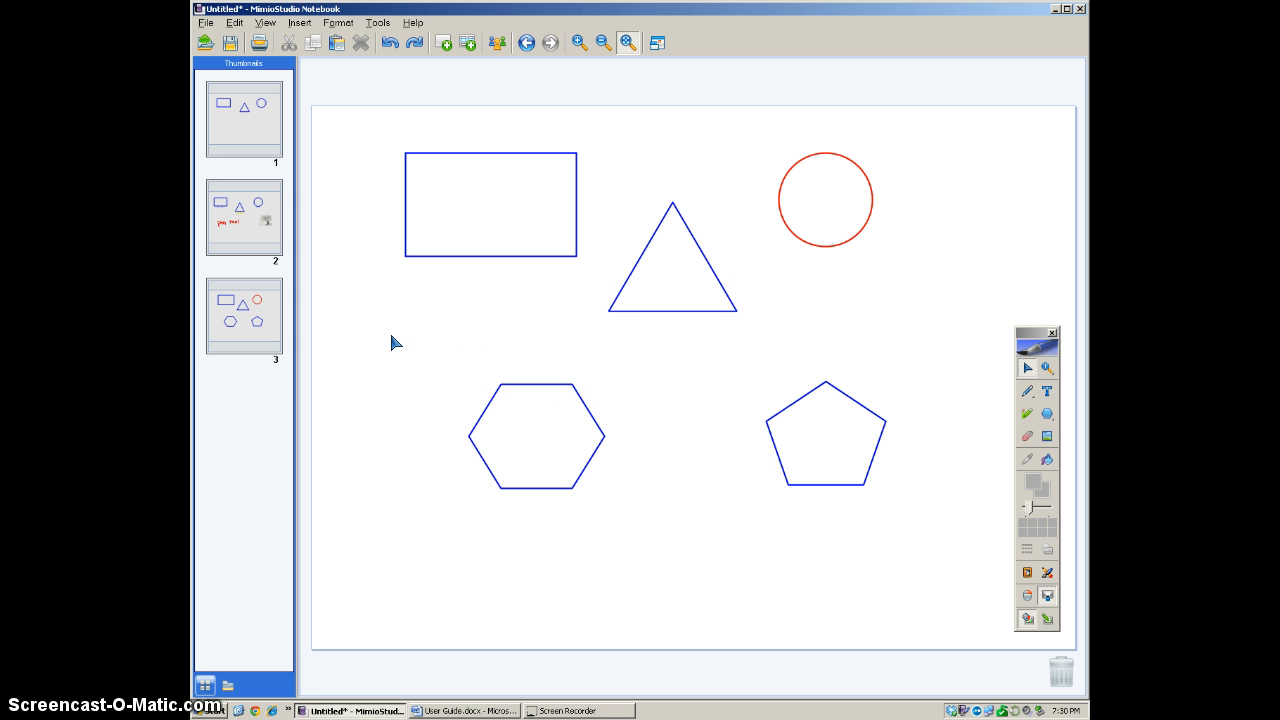
- Return to page 1 of the notebook
{"action": "left_click", "coordinate": [255, 135]}
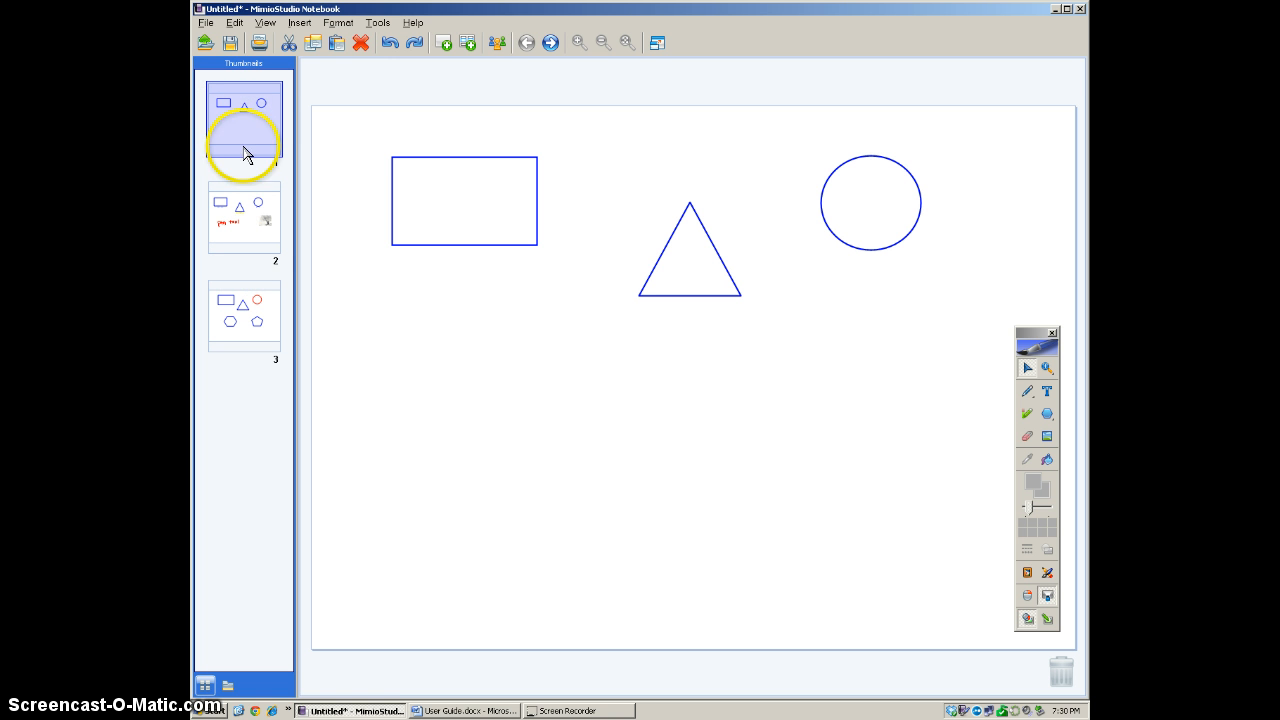
- Copy and paste all three notebook pages together, and delete the pasted copies
{"action": "left_click", "coordinate": [235, 23]}
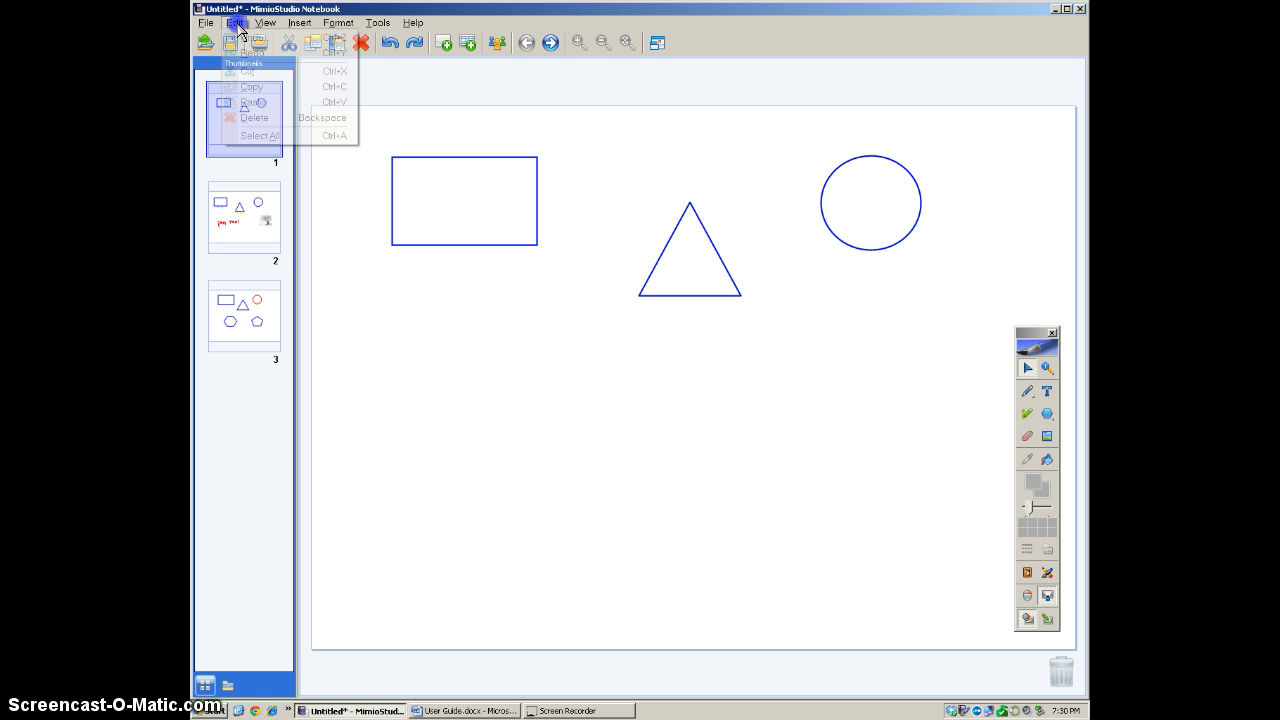
{"action": "left_click", "coordinate": [256, 140]}
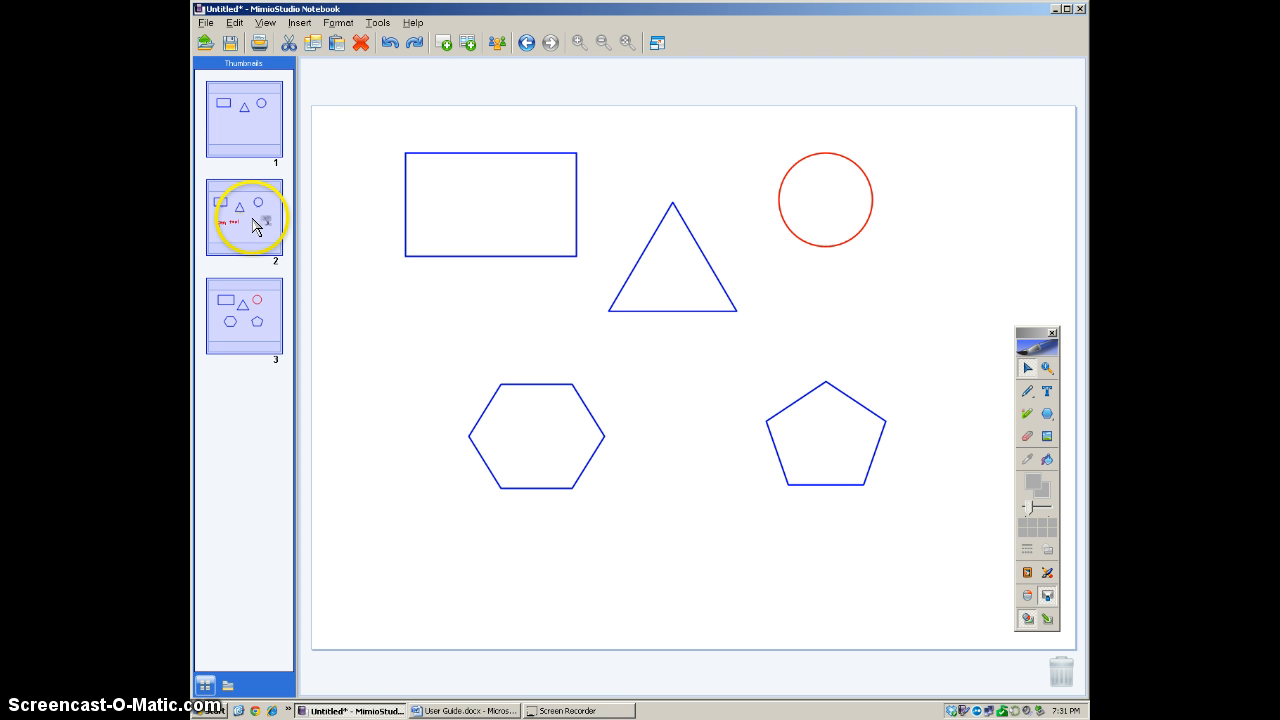
{"action": "left_click", "coordinate": [312, 43]}
{"action": "left_click", "coordinate": [336, 43]}
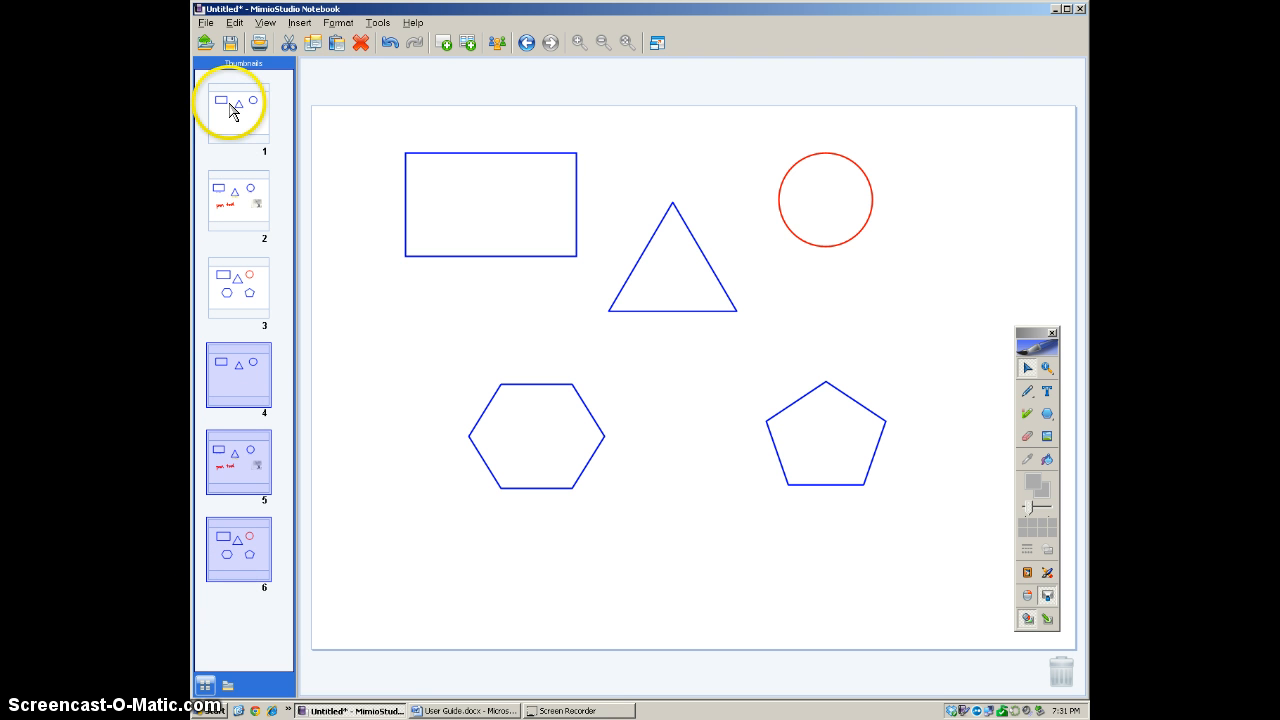
{"action": "left_click", "coordinate": [361, 43]}
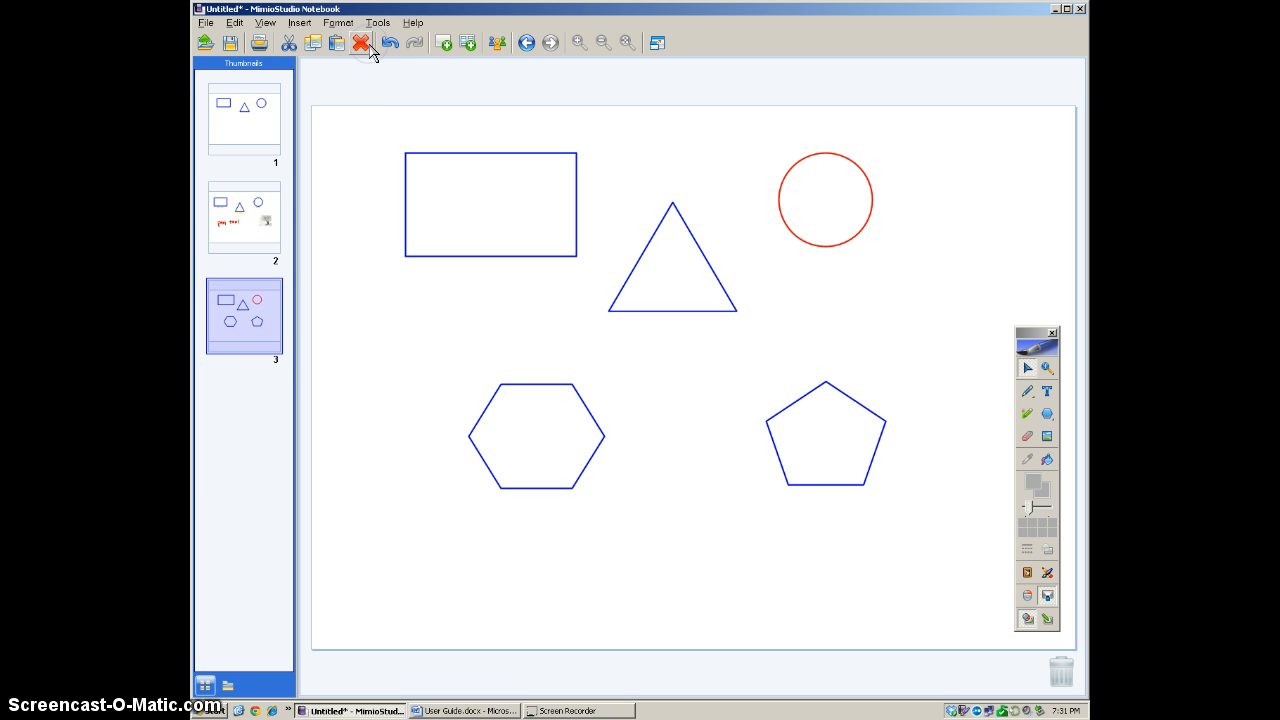
- Select and delete all the notebook pages at once, and undo the deletion
{"action": "left_click", "coordinate": [235, 23]}
{"action": "mouse_move", "coordinate": [264, 23]}
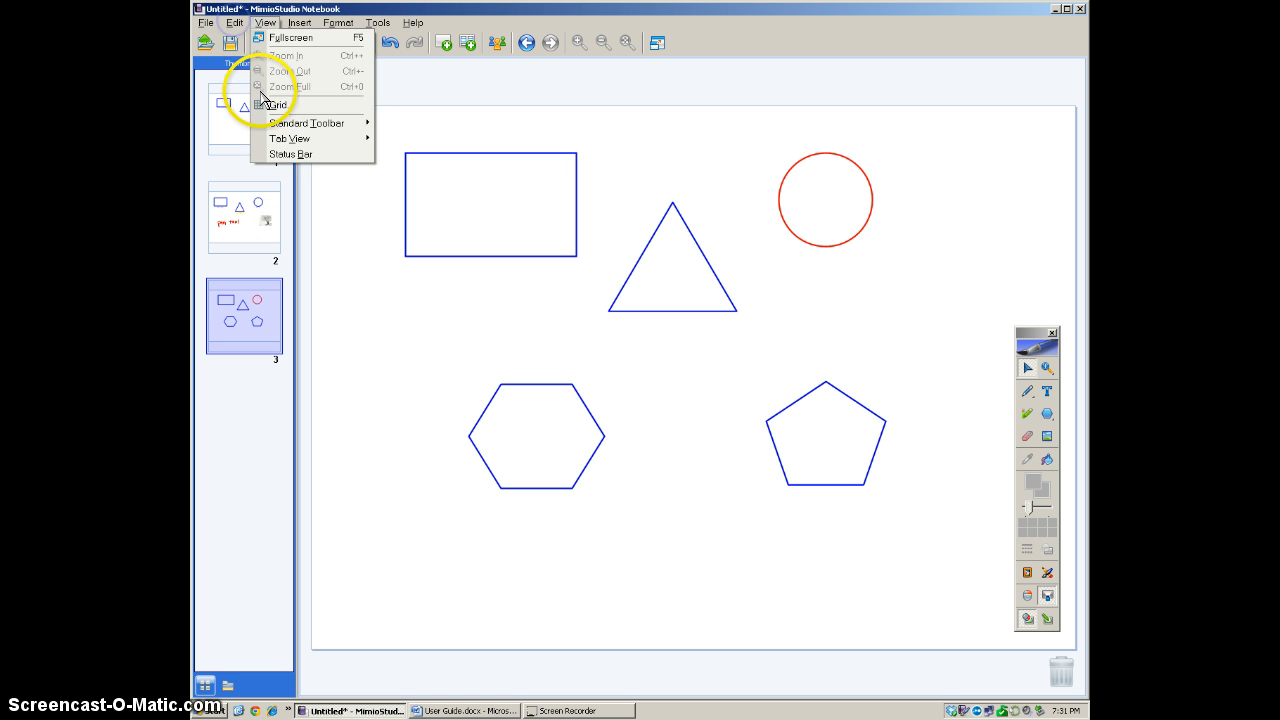
{"action": "left_click", "coordinate": [241, 132]}
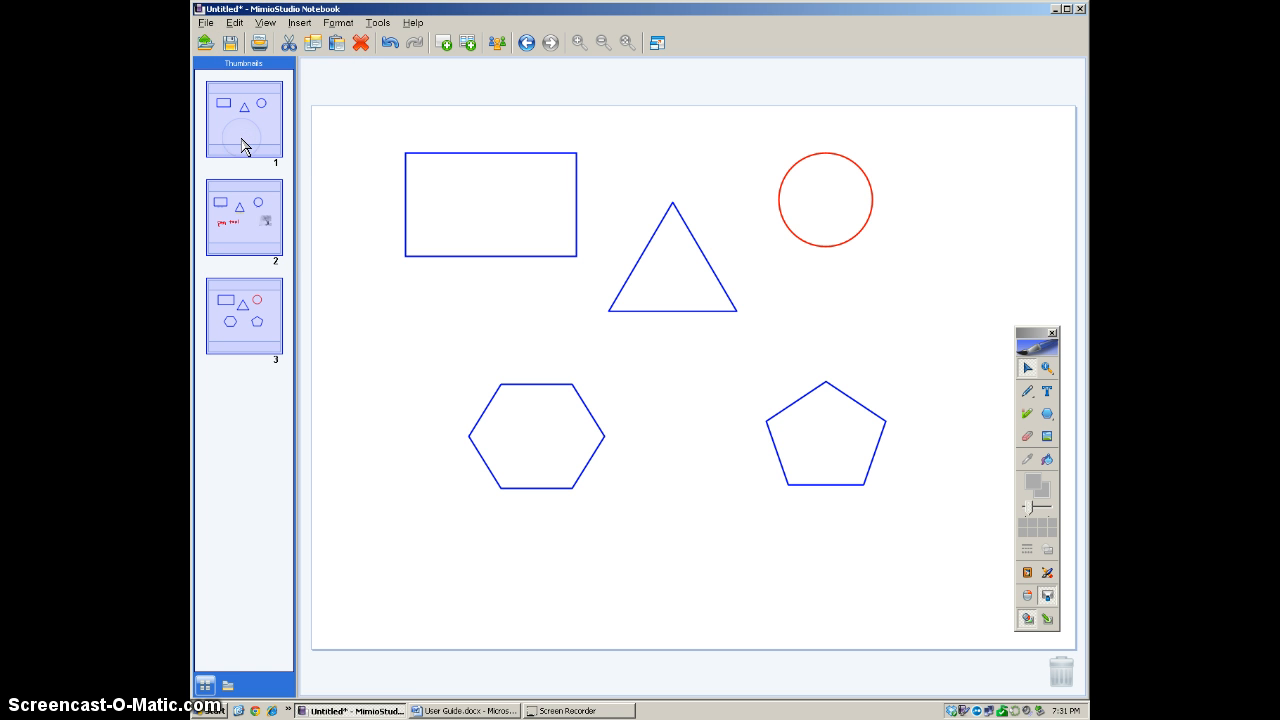
{"action": "left_click", "coordinate": [364, 46]}
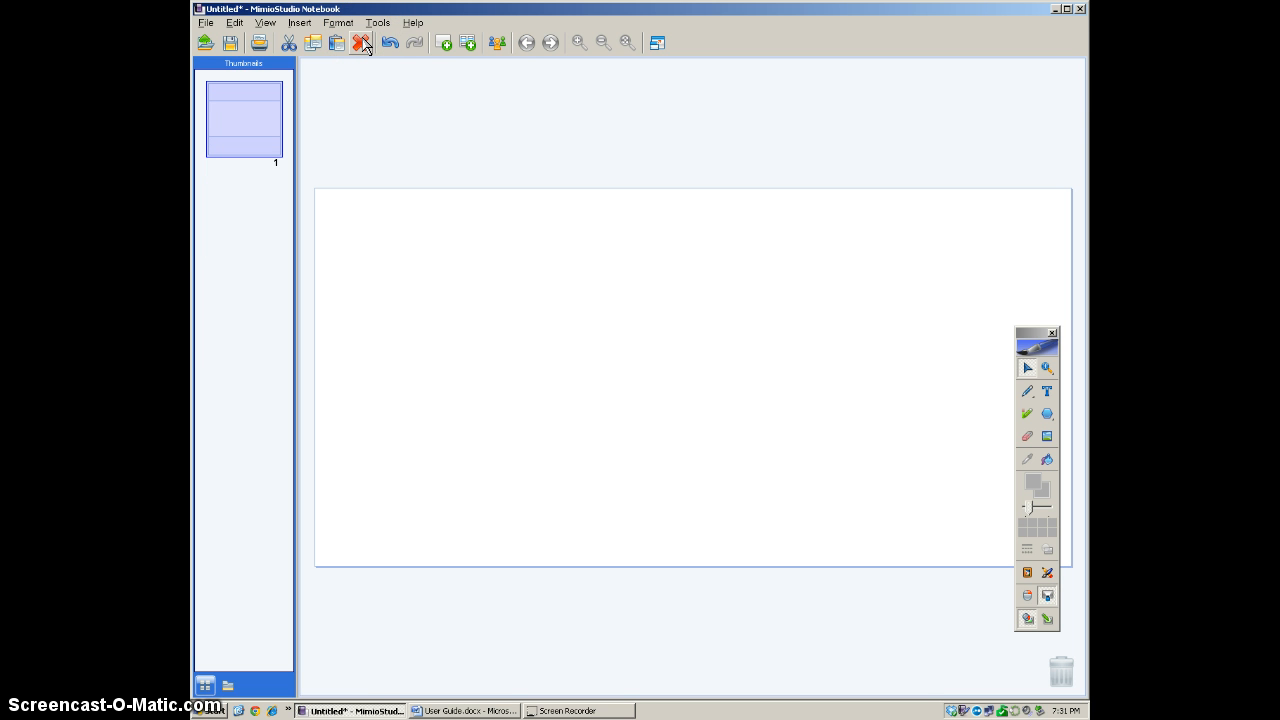
{"action": "left_click", "coordinate": [390, 43]}
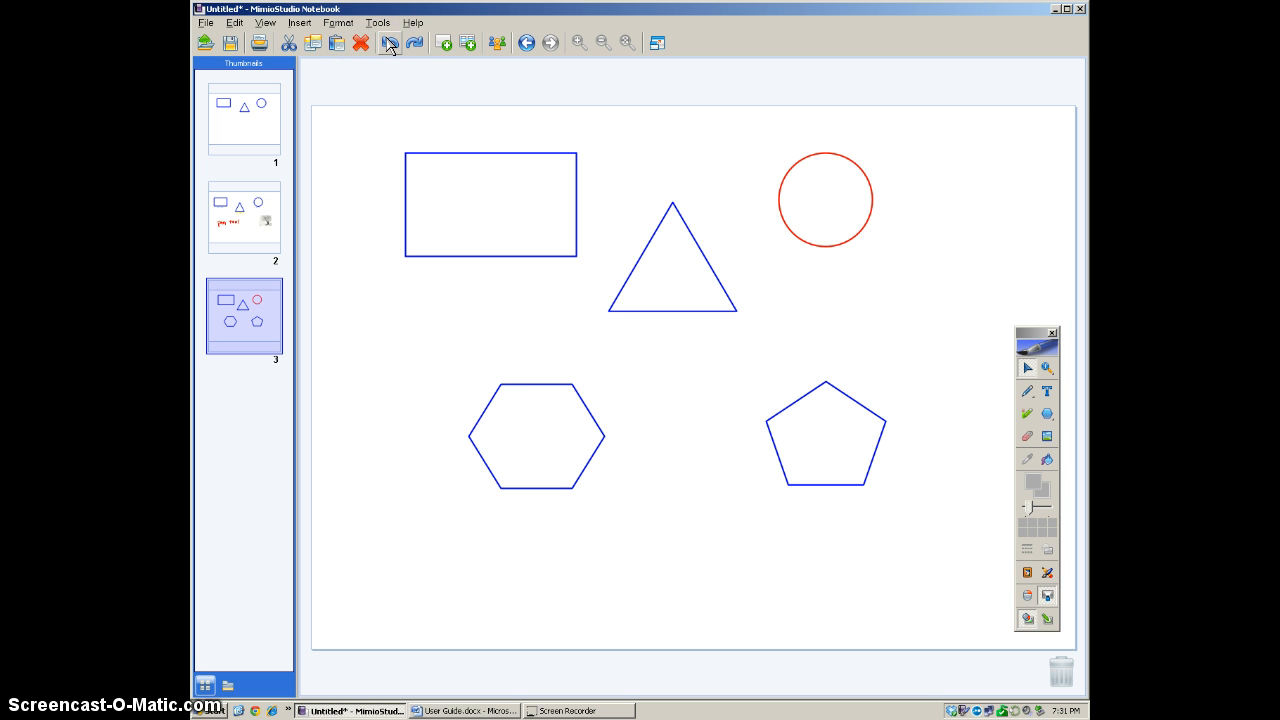
{"action": "left_click", "coordinate": [391, 382]}
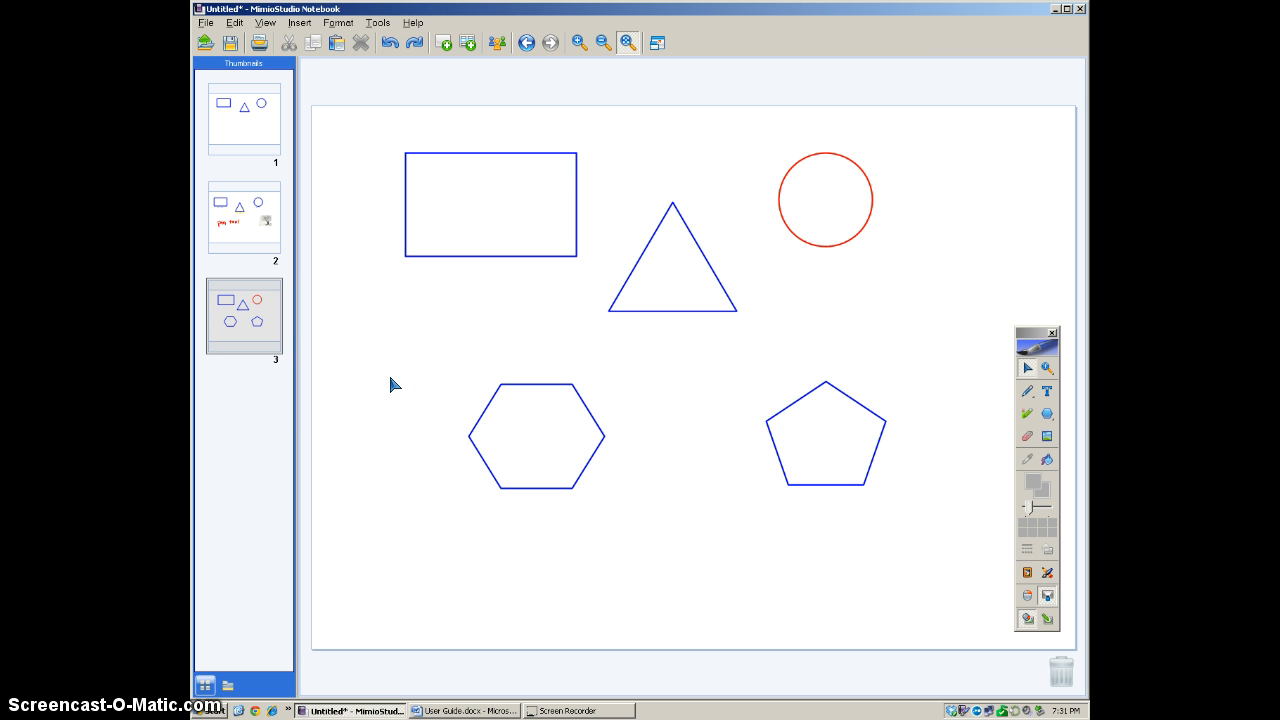
{"action": "left_click", "coordinate": [377, 329]}
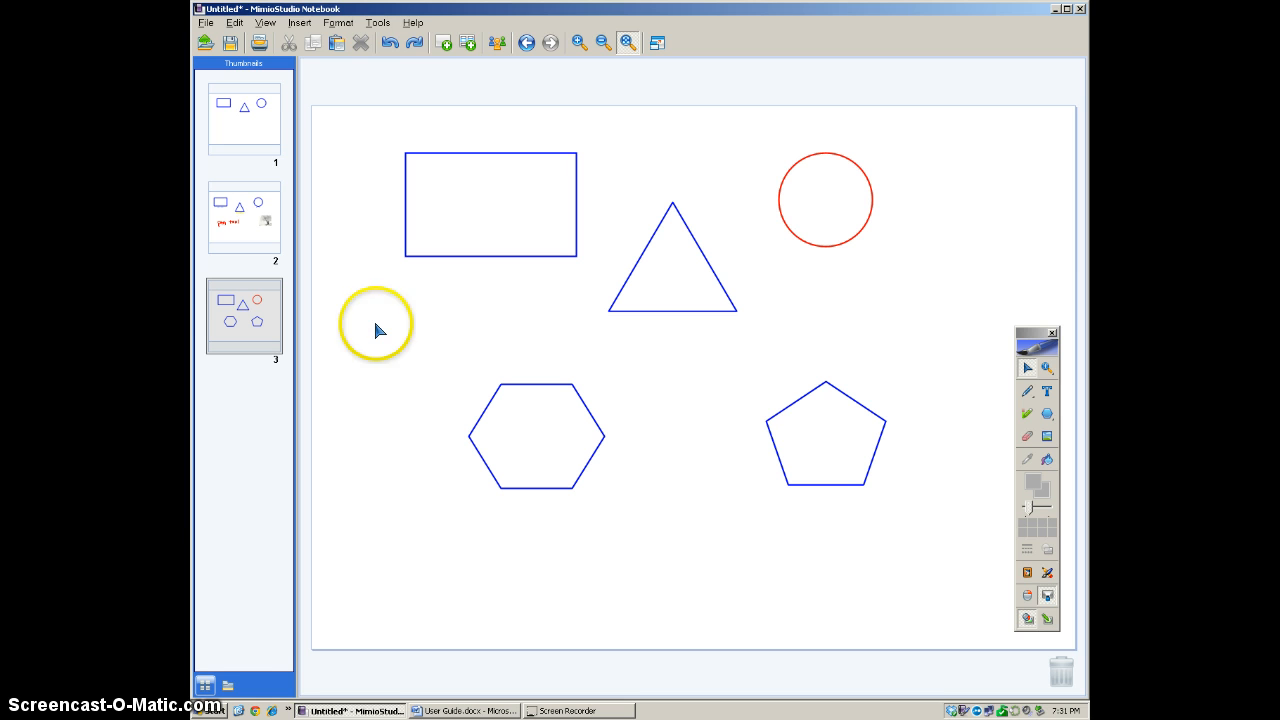